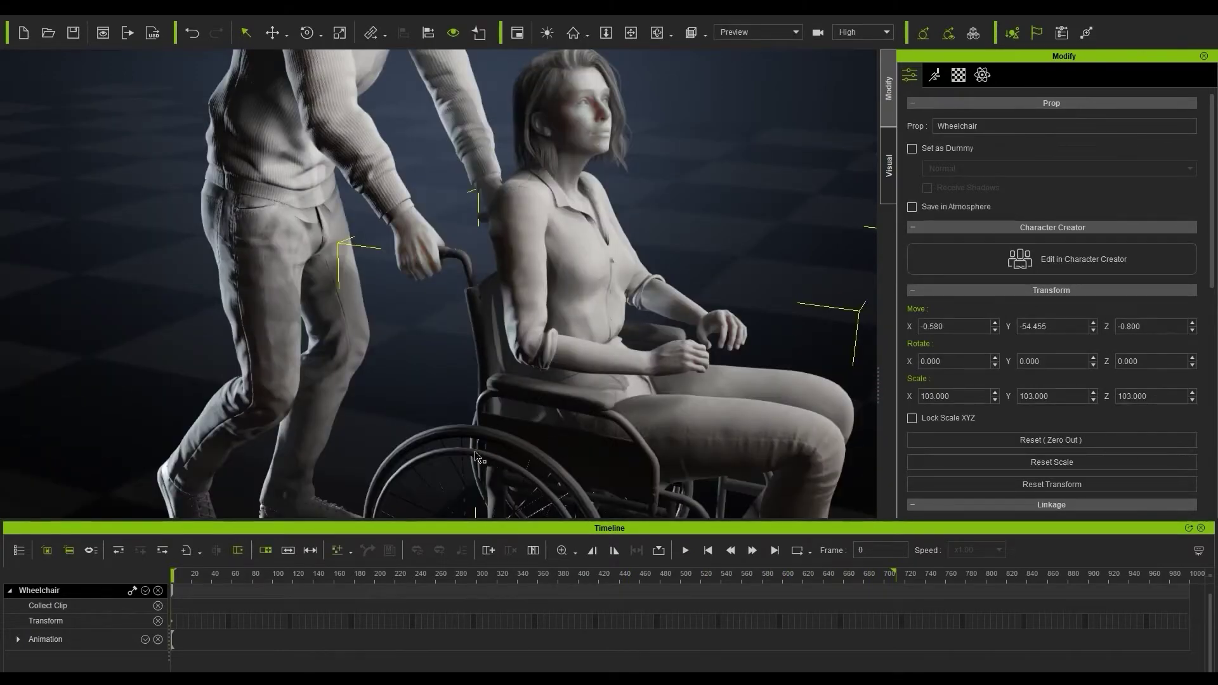
- Play the wheelchair scene through the side_4_for camera to preview it
scroll(1207, 137, "down", 5)
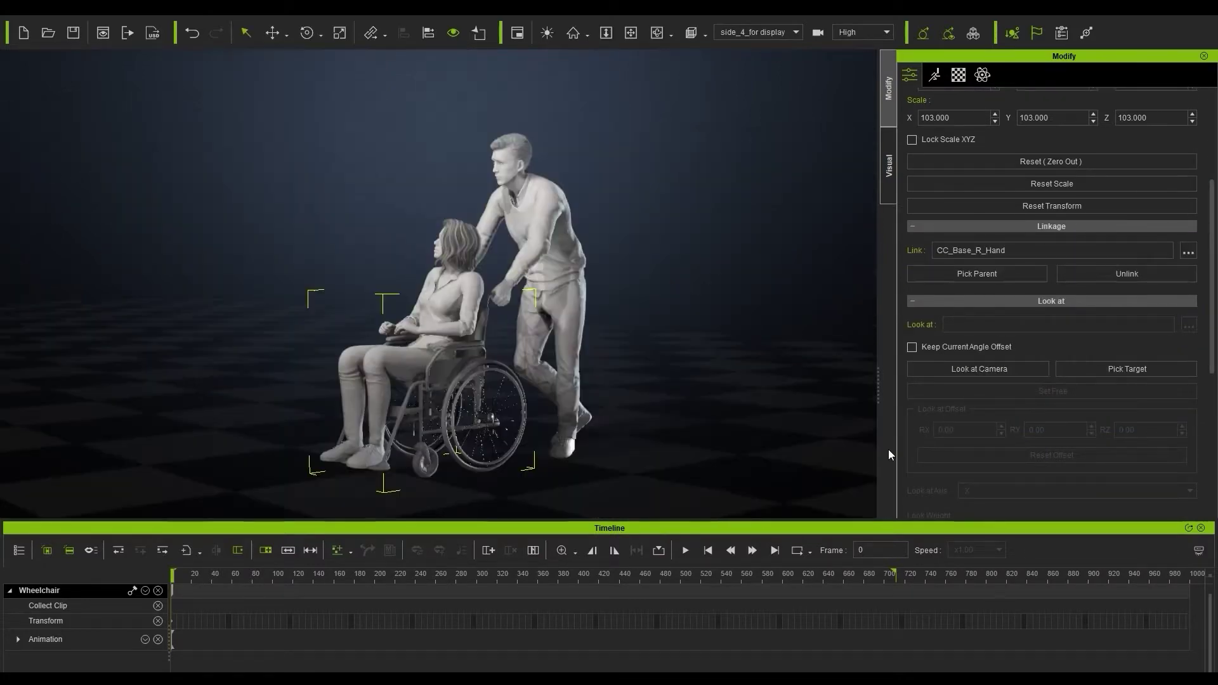
key("space")
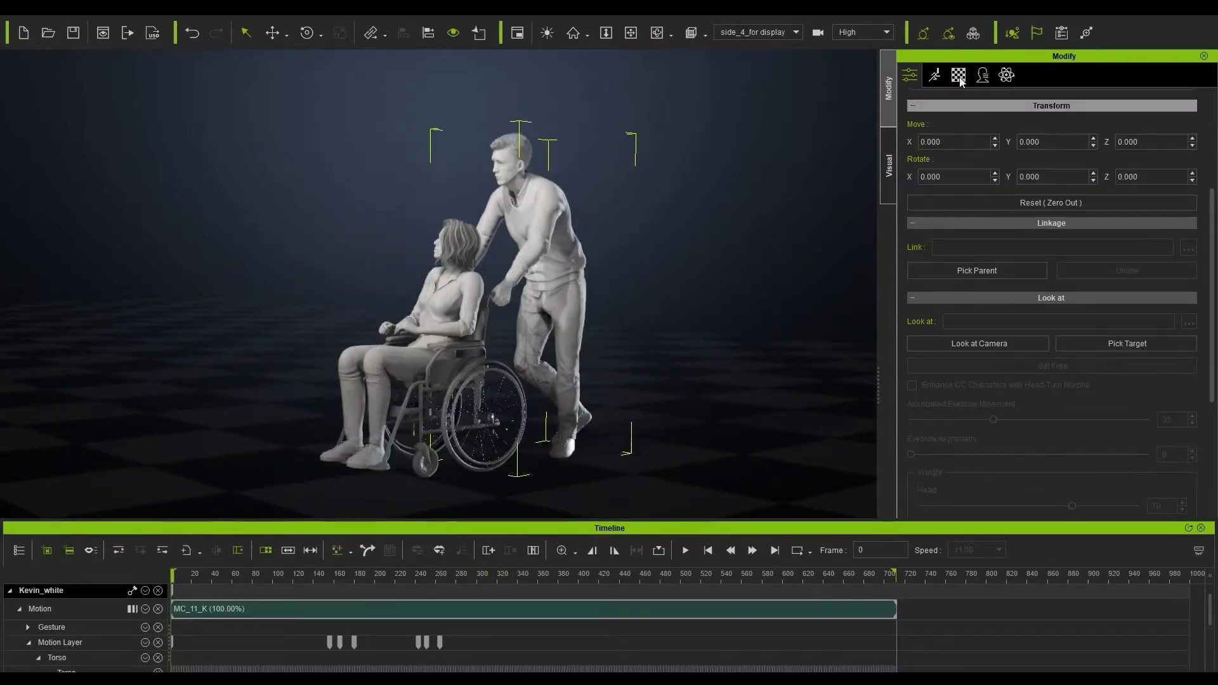
- Create a dummy reach target for Kevin's right hand in the Motion tab's Reach Target editor
left_click(935, 75)
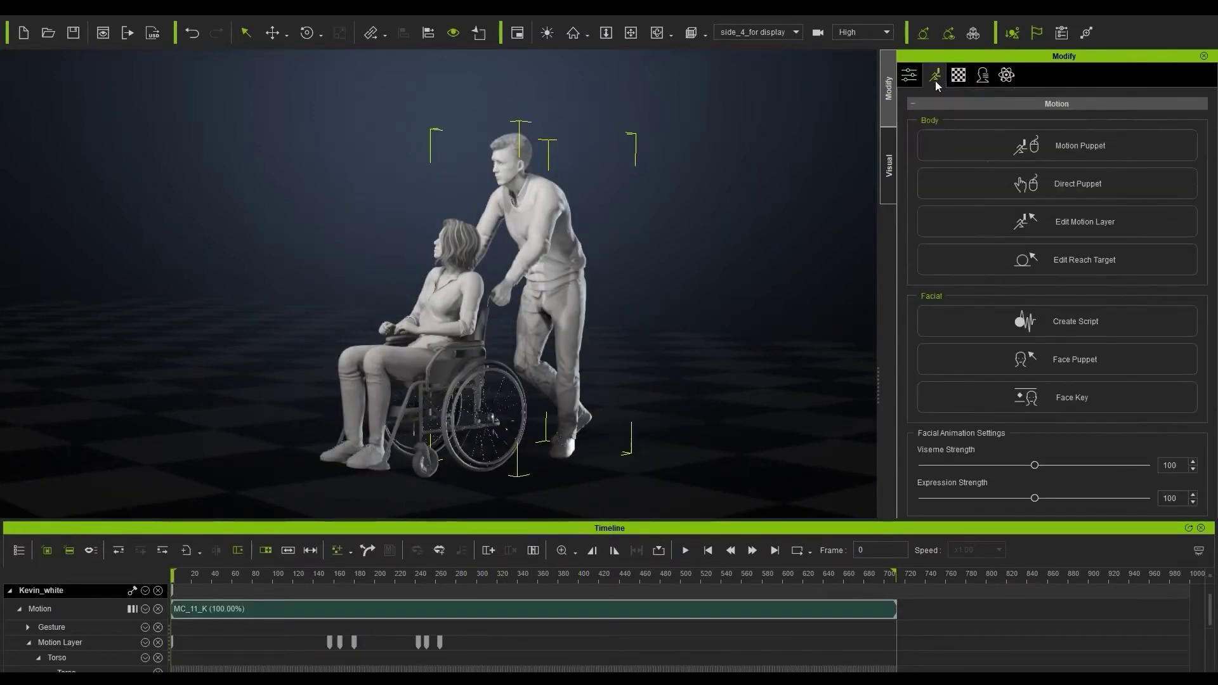
left_click(1108, 260)
left_click(800, 354)
key("z")
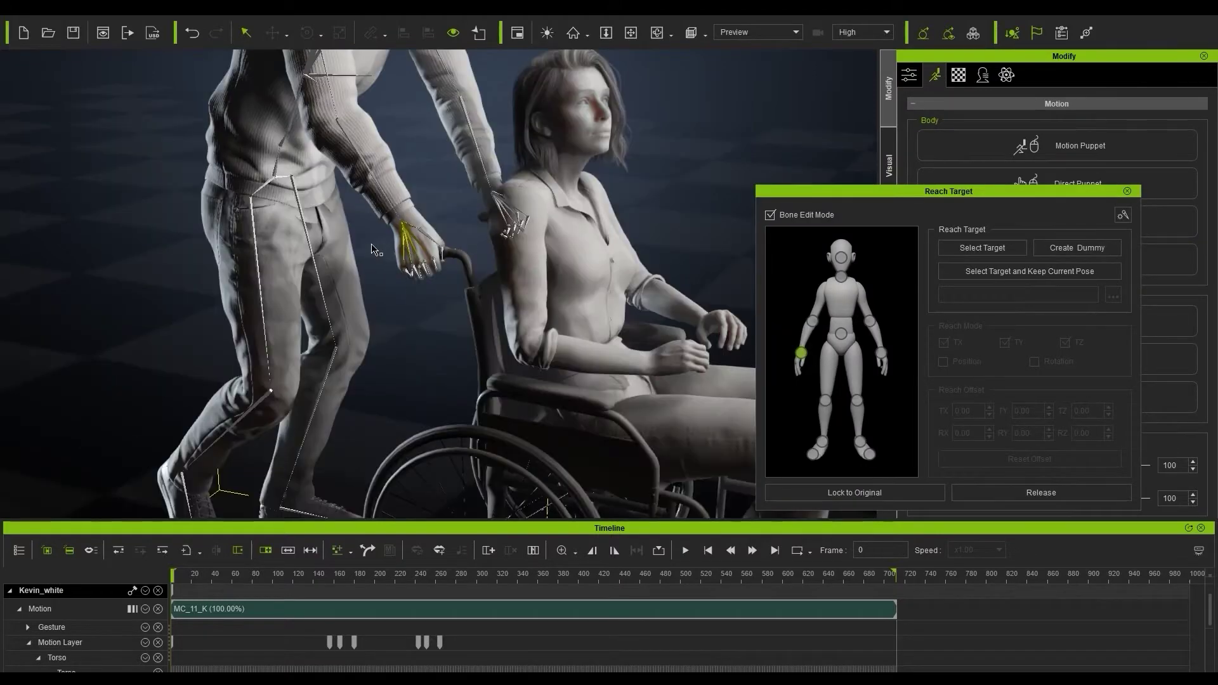
left_click(1104, 249)
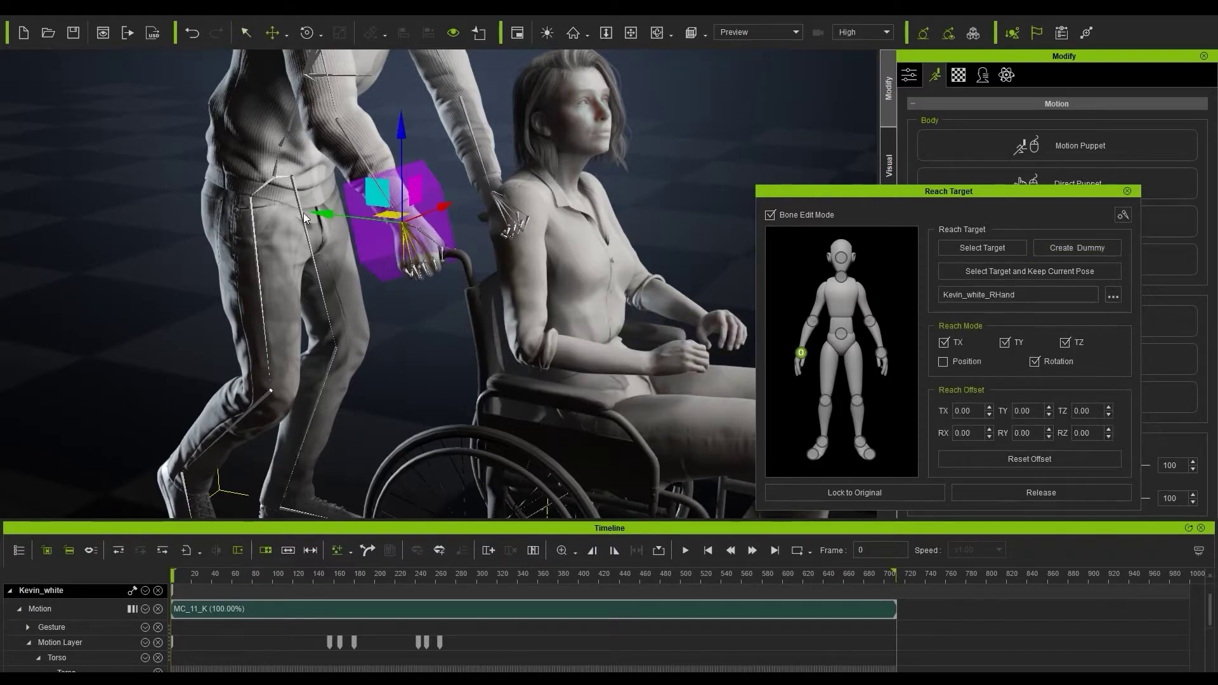
- Limit the right-hand Reach Mode to TZ and Rotation, then replay to test
key("space")
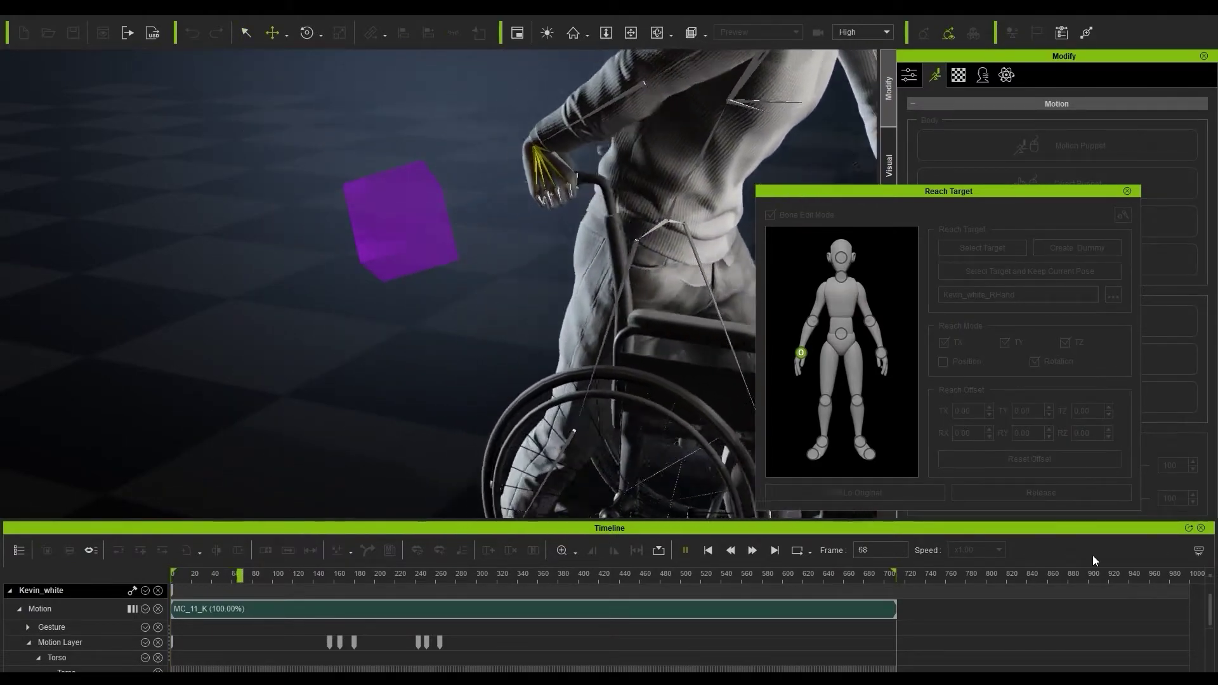
key("space")
left_click(945, 342)
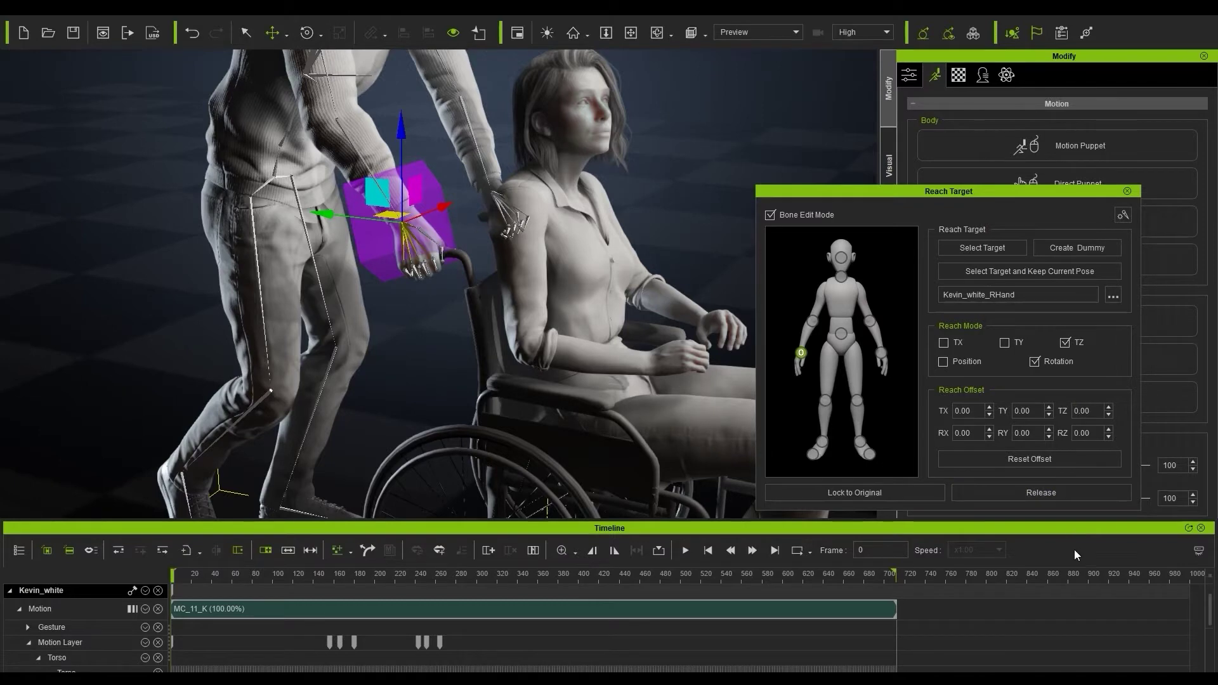
key("space")
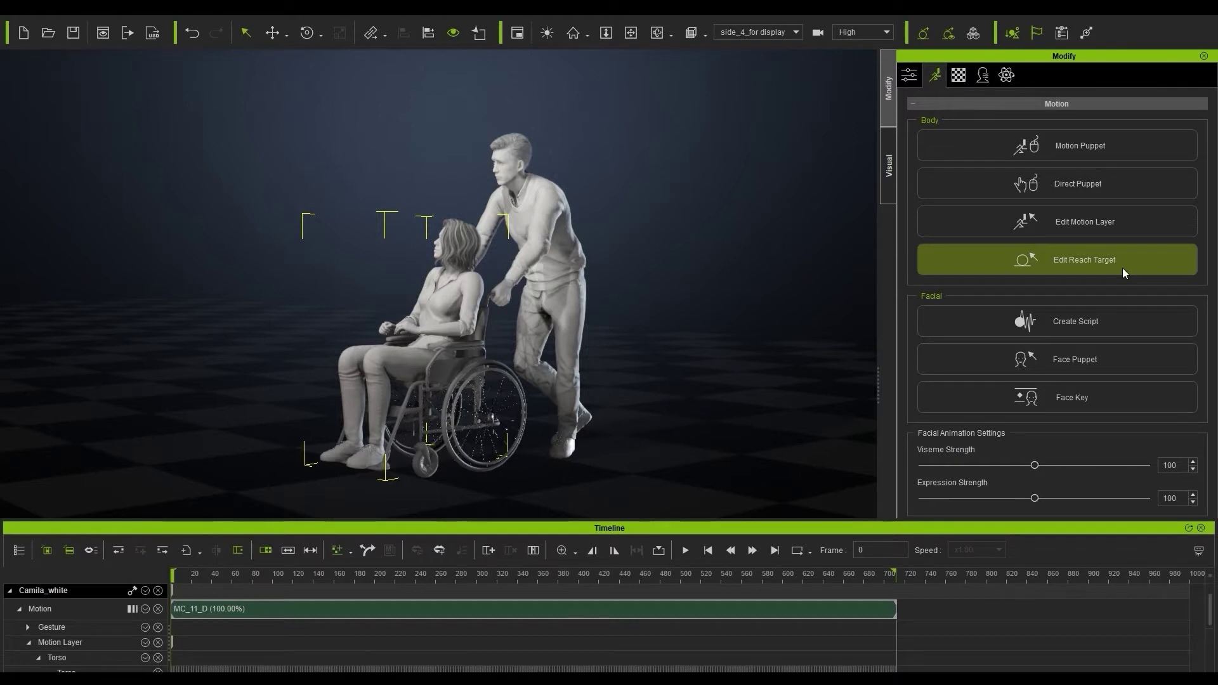
- Make Camila's pelvis reach to the Wheelchair and play to check she stays seated
left_click(1124, 268)
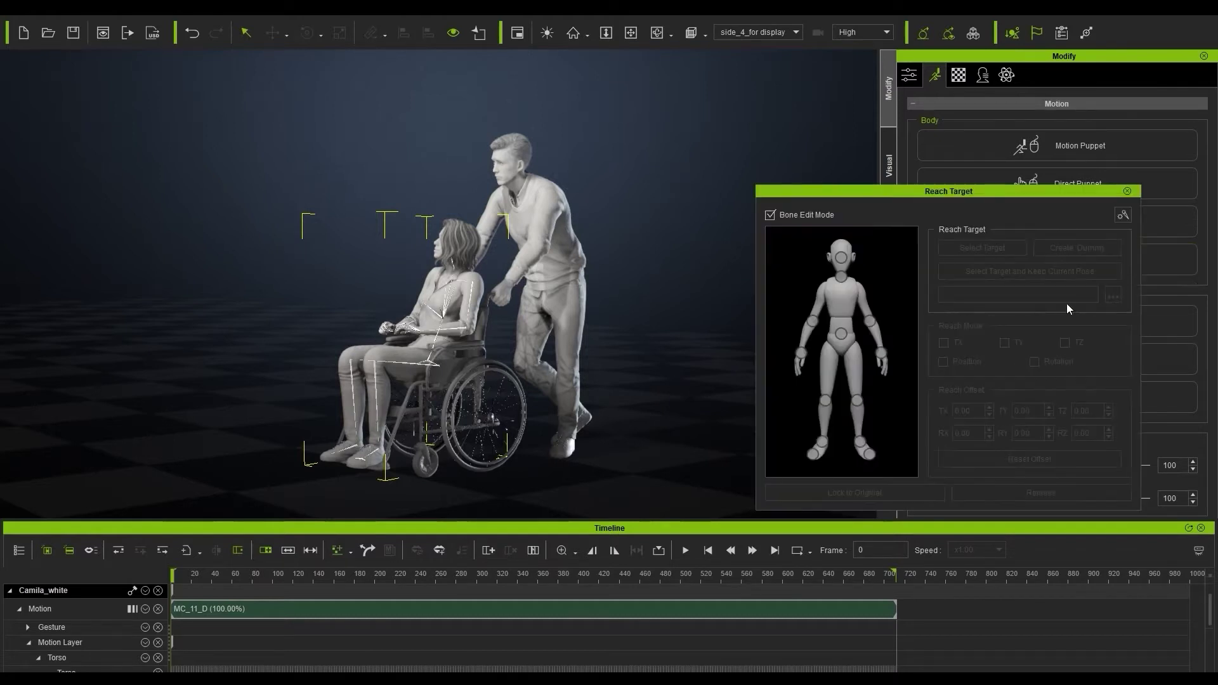
left_click(844, 334)
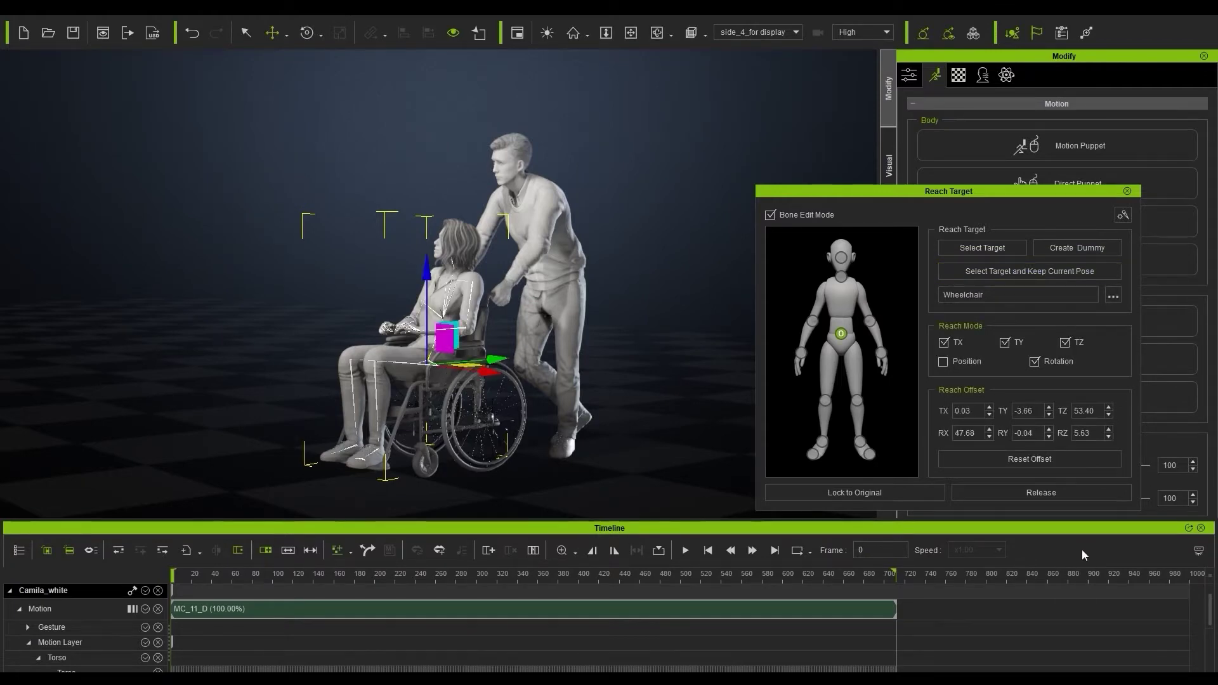
key("space")
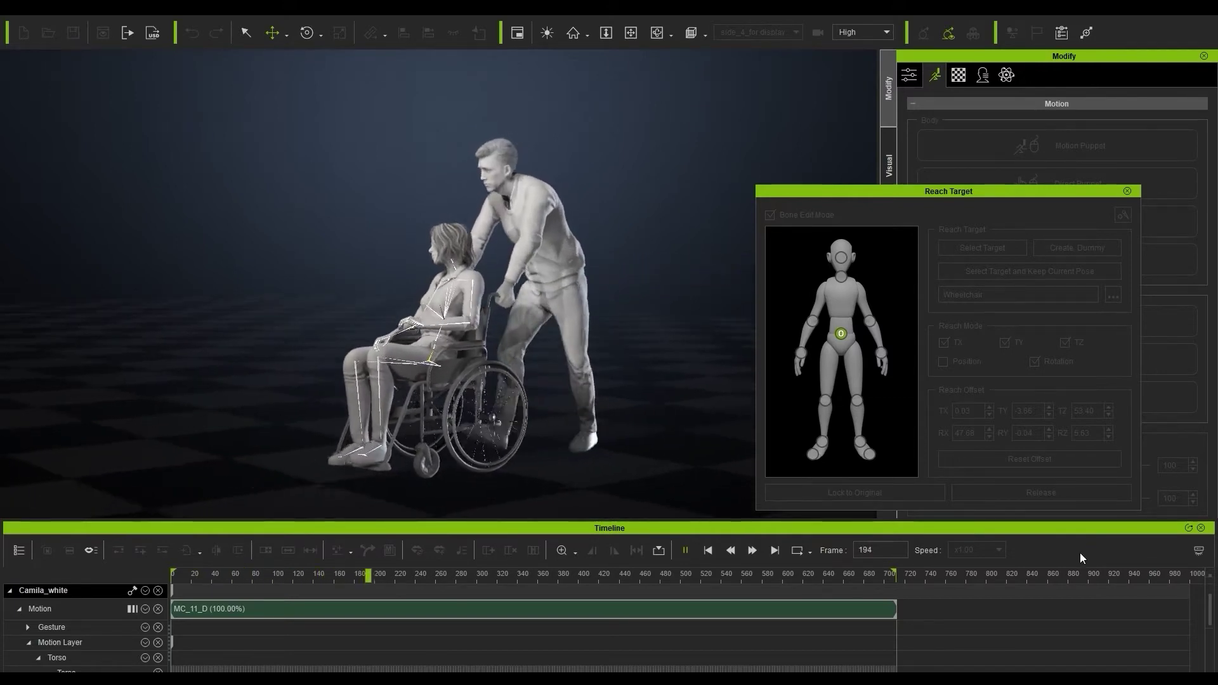
- Attach her feet to the Wheelchair with Keep Current Pose, then replay
left_click(709, 550)
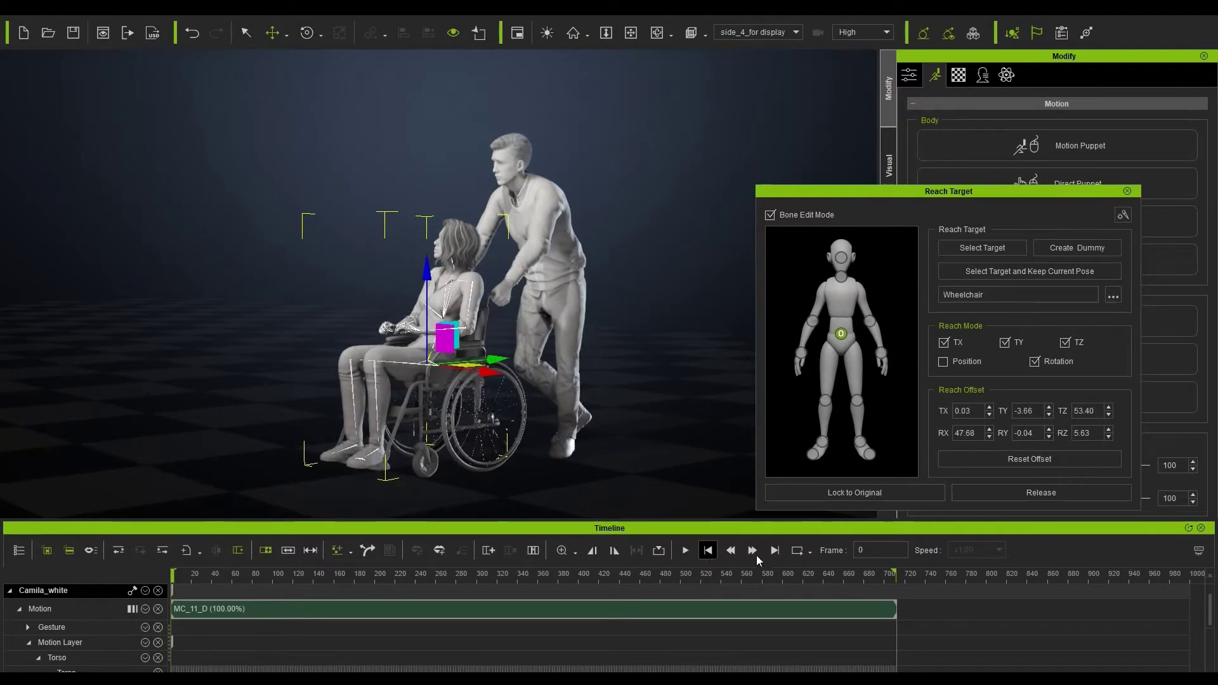
left_click(996, 273)
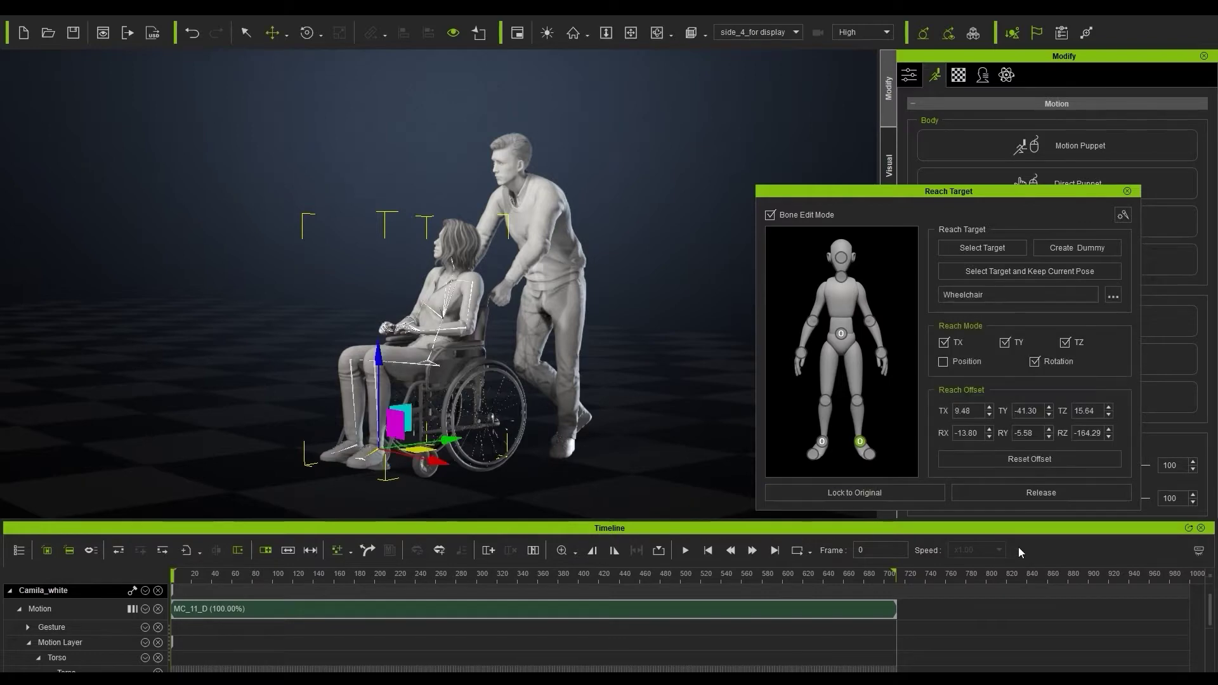
key("space")
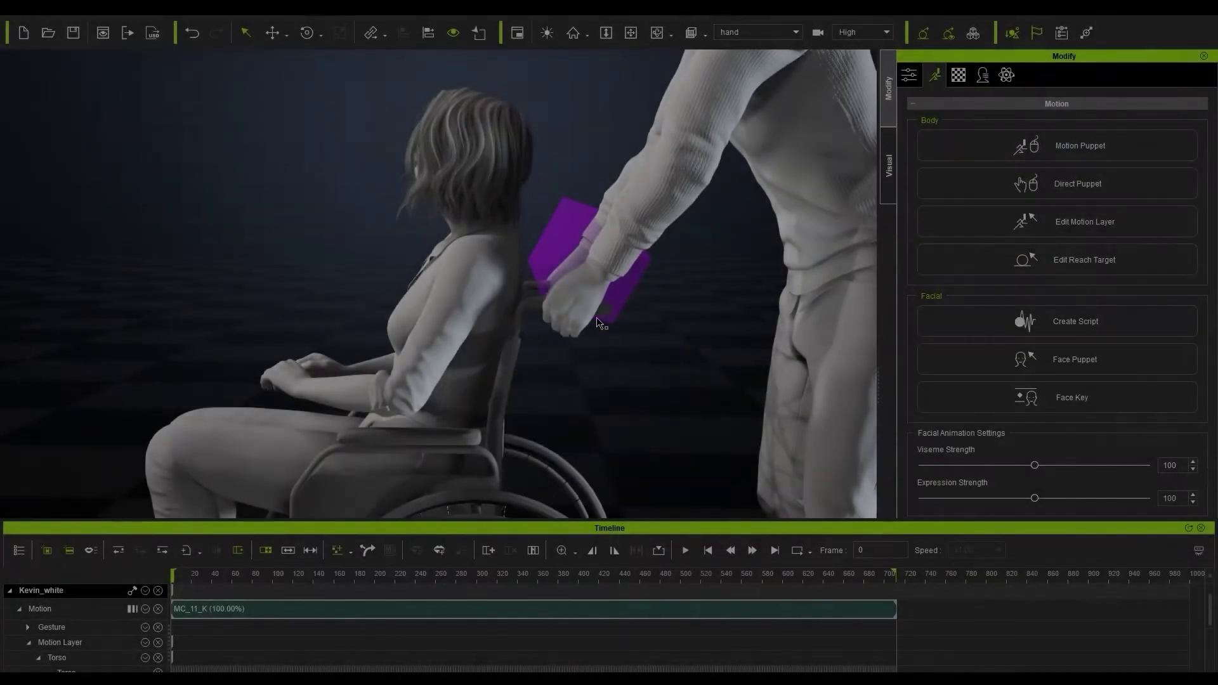
- Attach Kevin's left hand to a reach target keeping its pose, then go to frame 273
key("space")
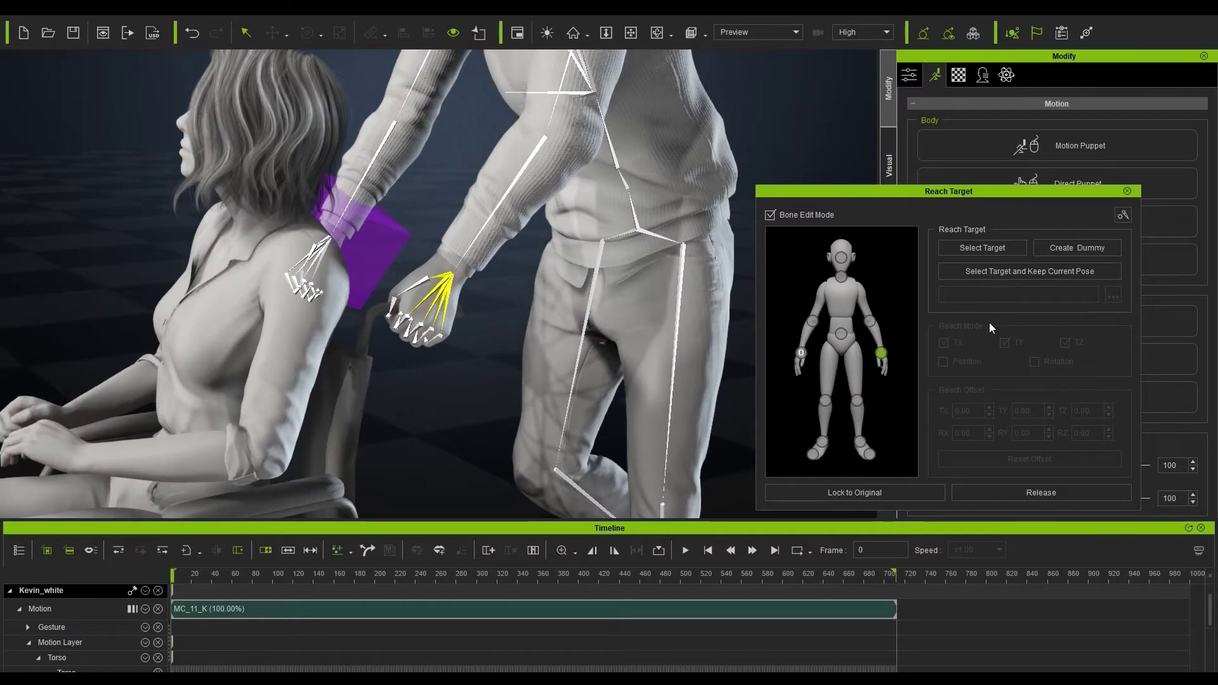
left_click(1012, 271)
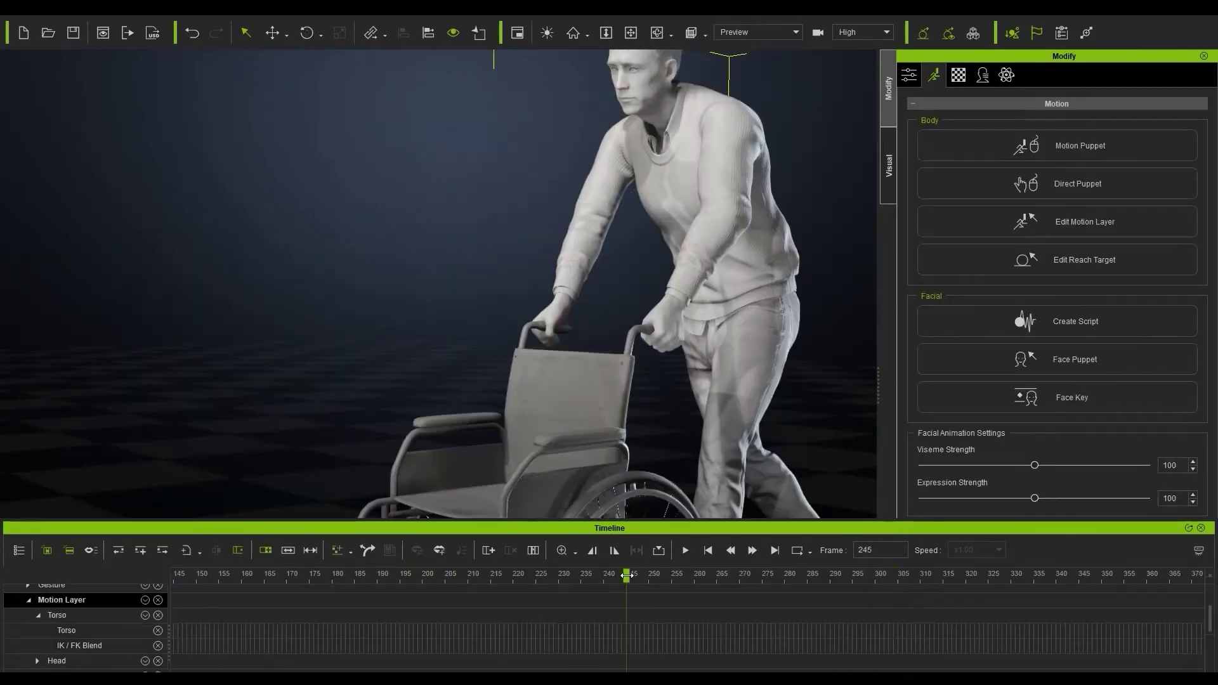
left_click_drag(625, 577, 820, 595)
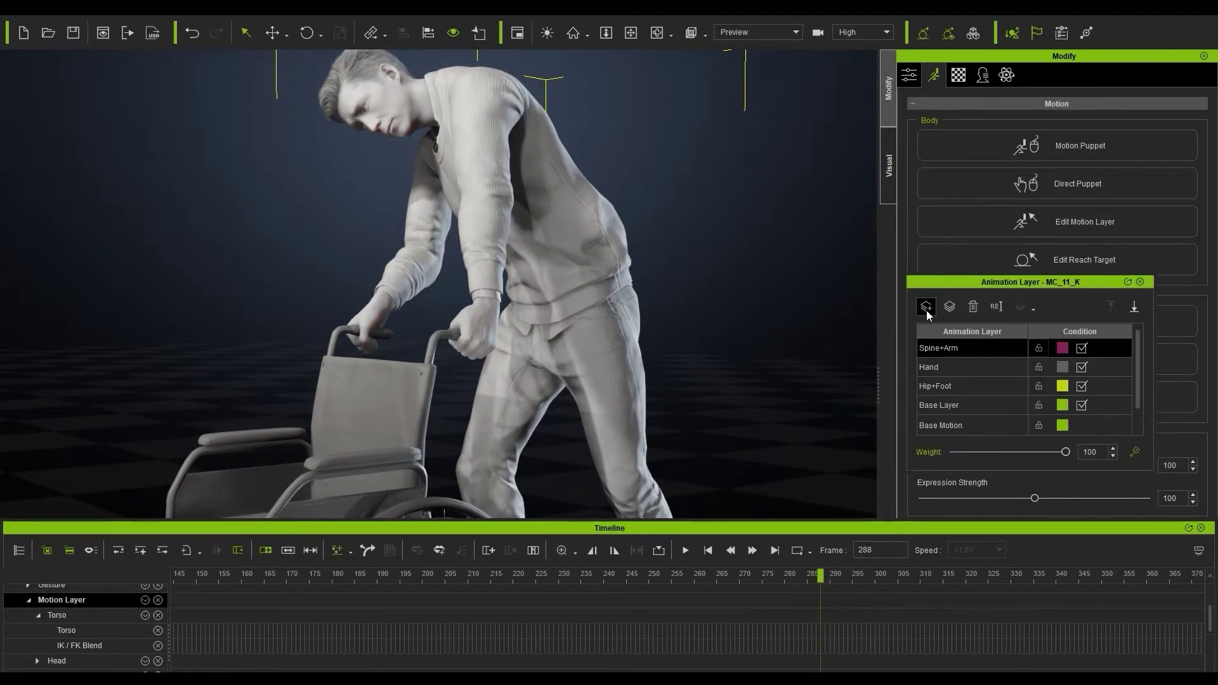
- Rotate the man's upper torso on the new AnimationLayer to adjust his lean
left_click(1109, 352)
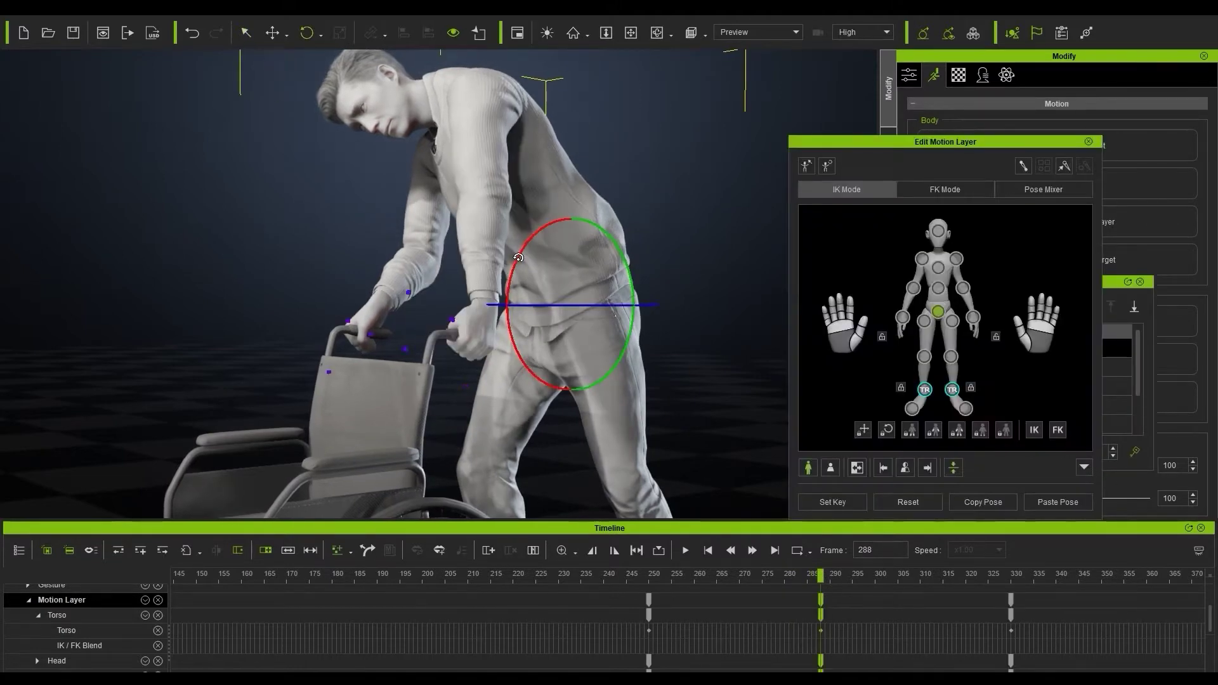
left_click_drag(514, 213, 498, 273)
left_click_drag(653, 587, 941, 636)
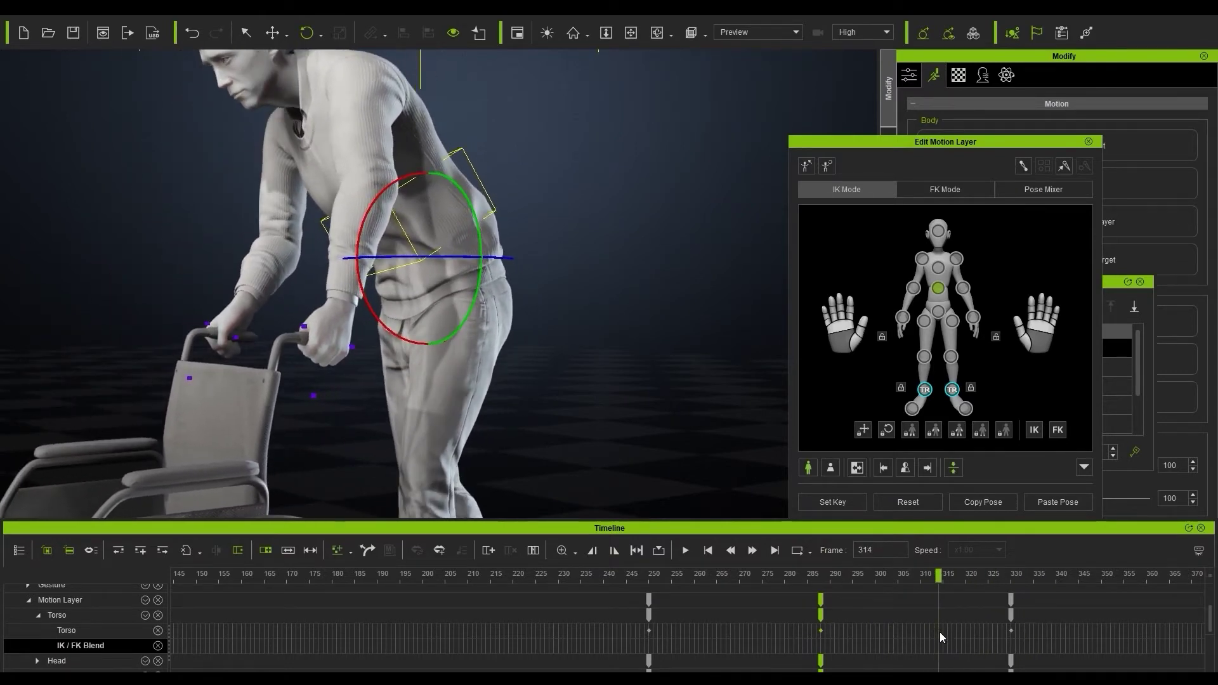
- Toggle the new AnimationLayer off and on to compare, leaving it enabled
left_click(1119, 349)
left_click(1082, 348)
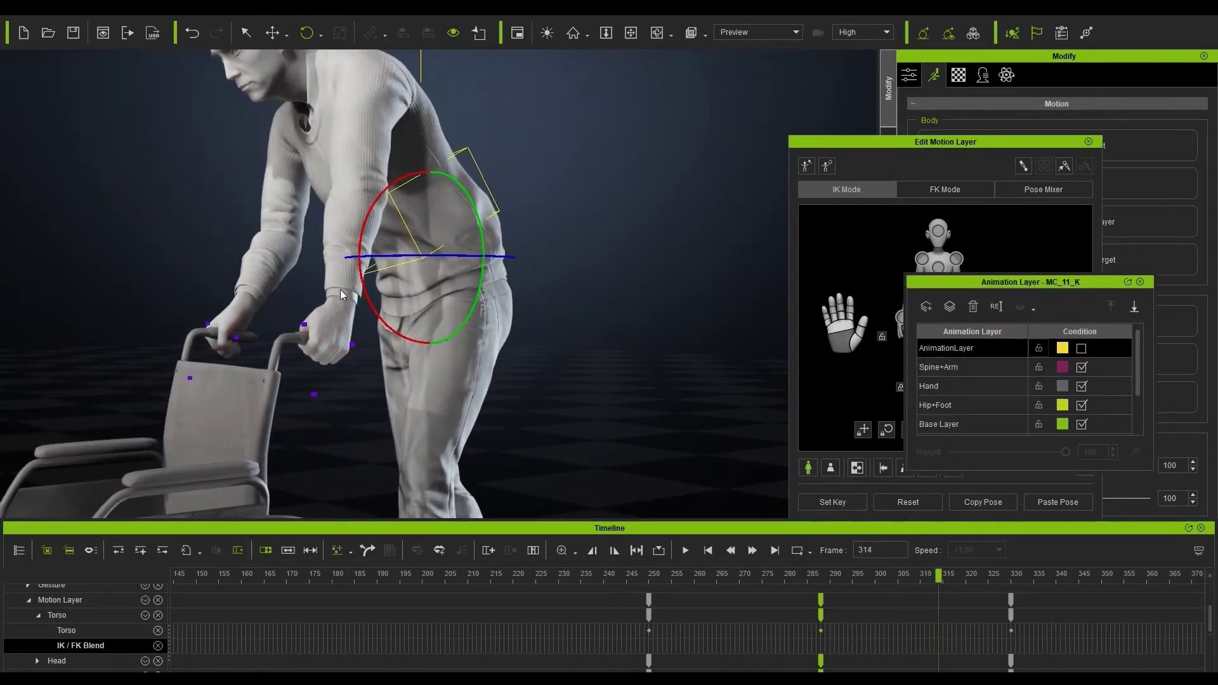
left_click(1081, 348)
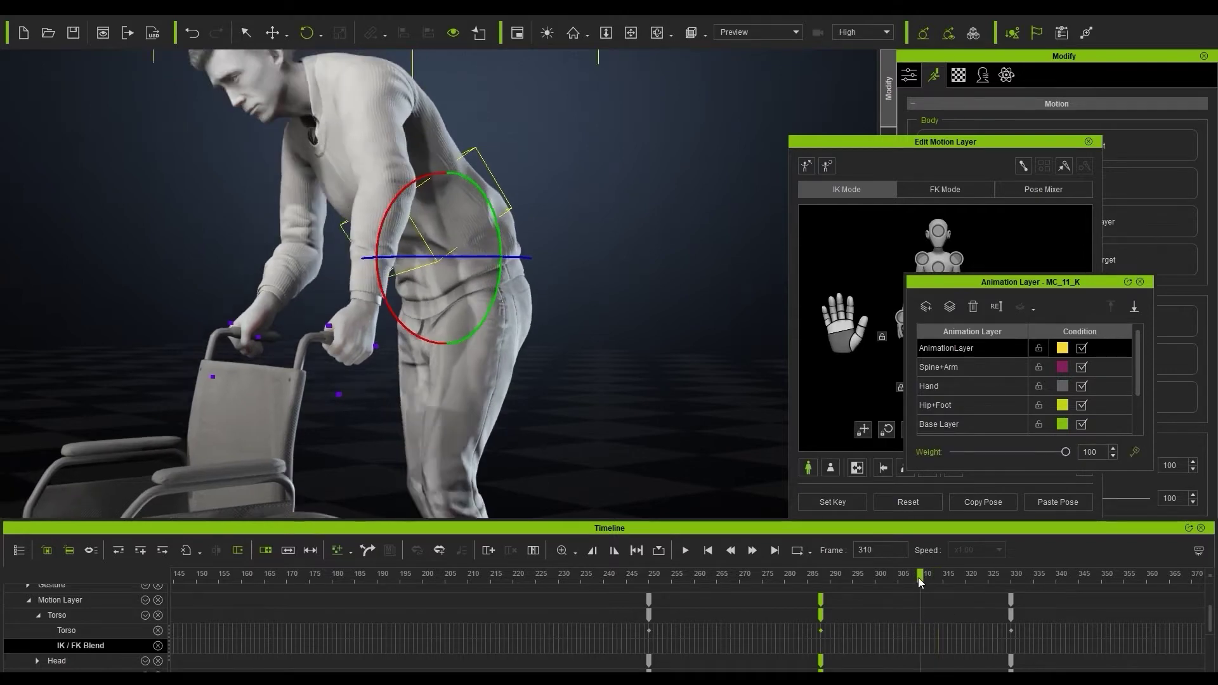
left_click(1082, 348)
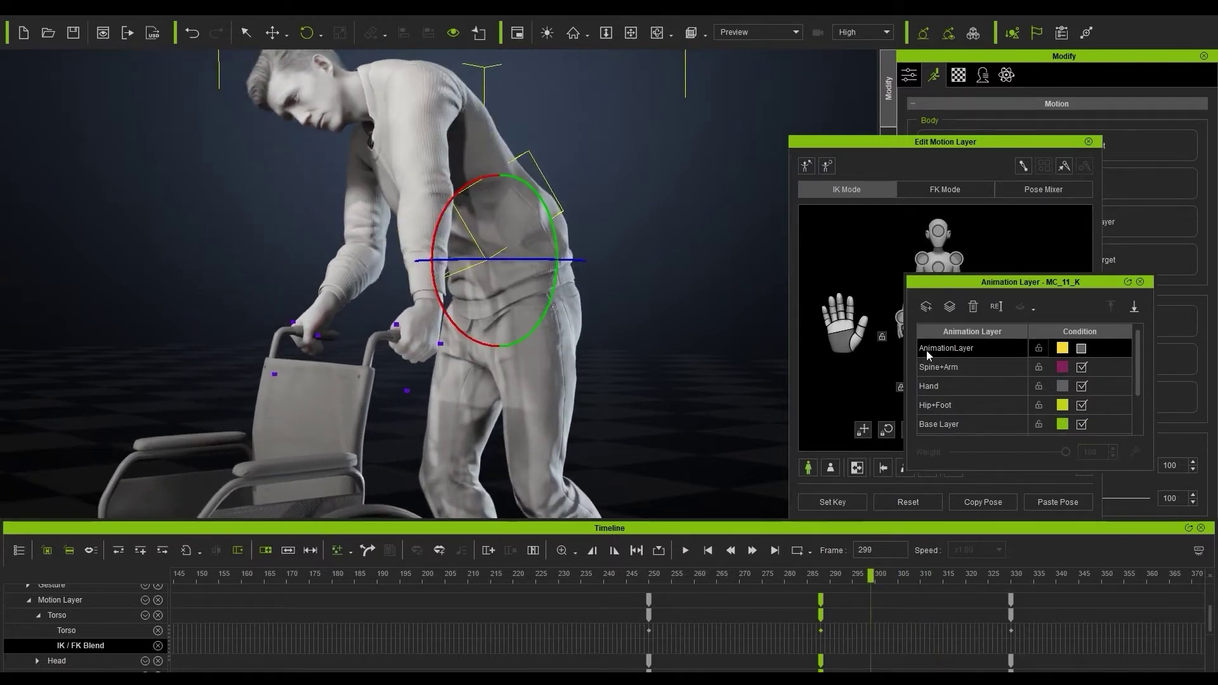
left_click(1081, 349)
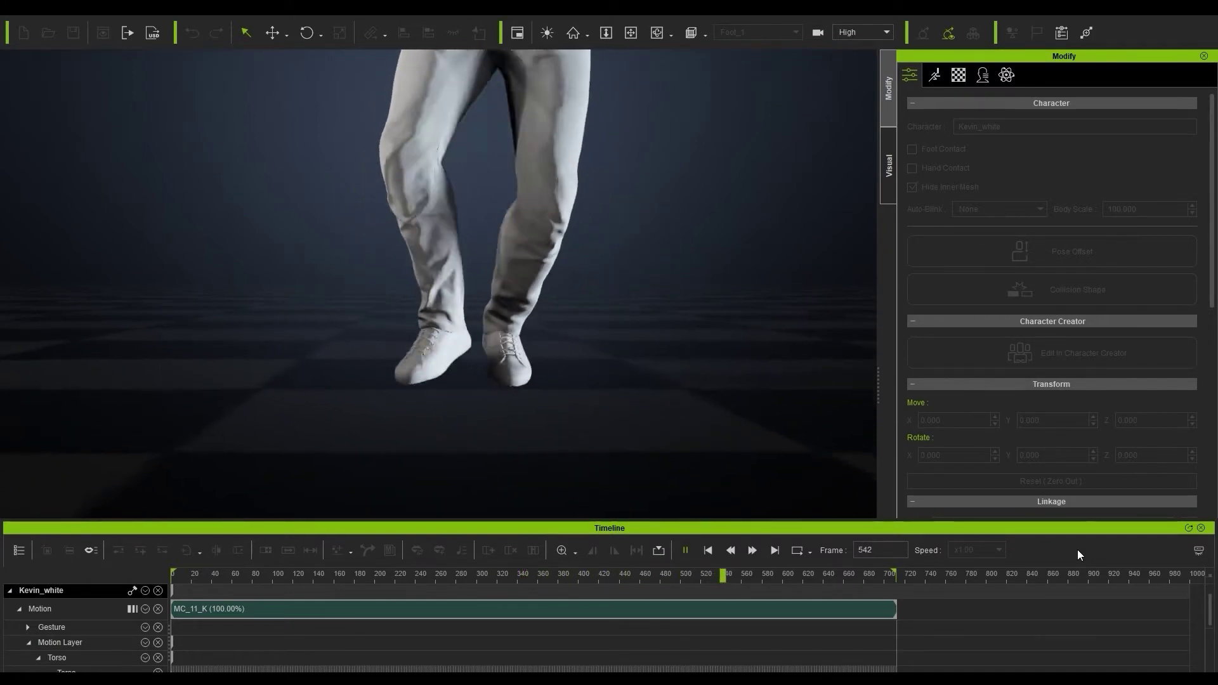
- Turn off the man's Foot Contact after checking frames 123 and 242, then move near frame 169
key("Escape")
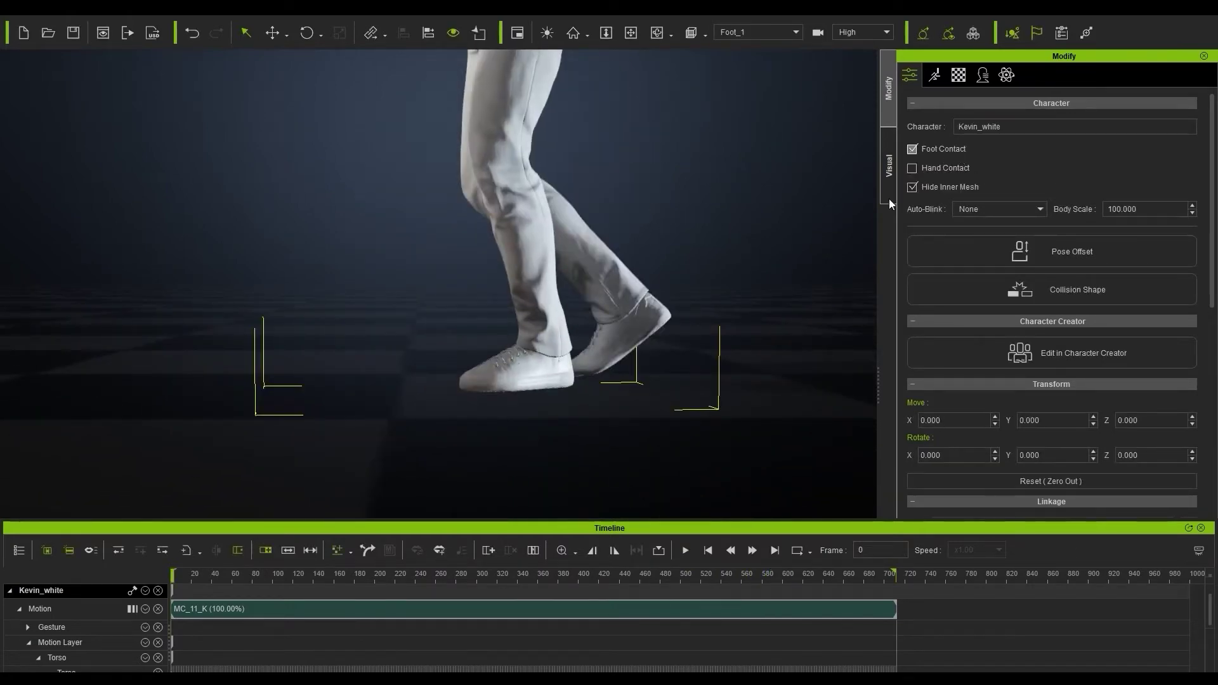
left_click(912, 149)
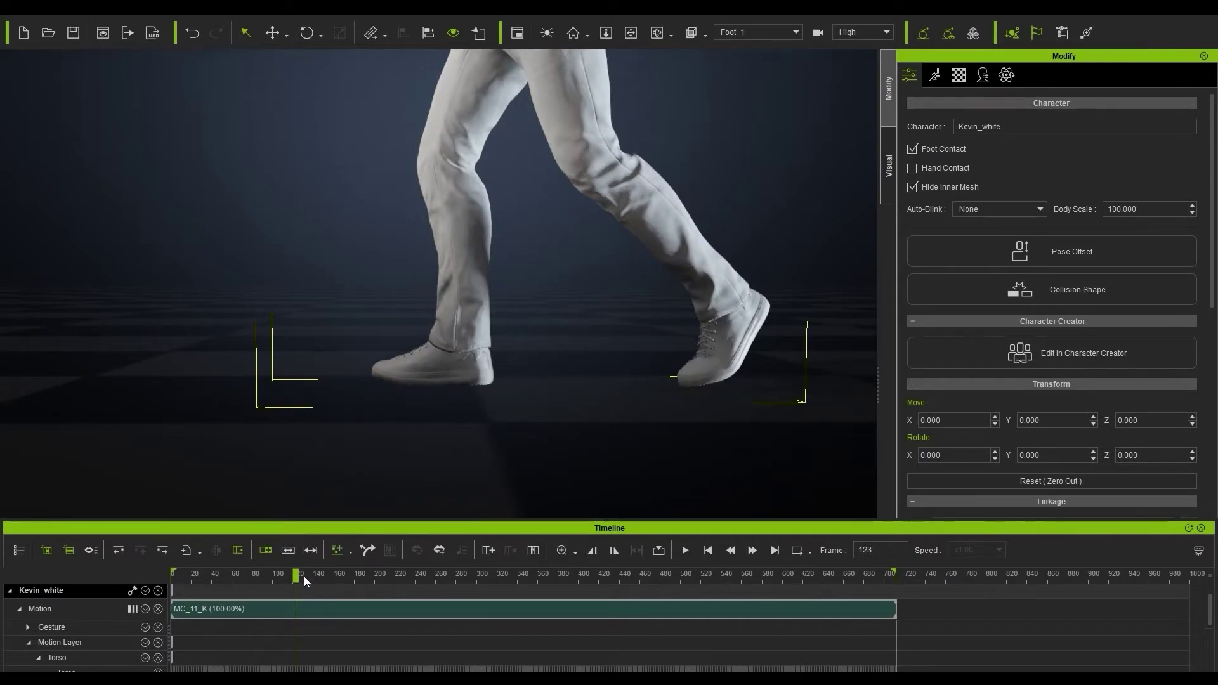
left_click(937, 149)
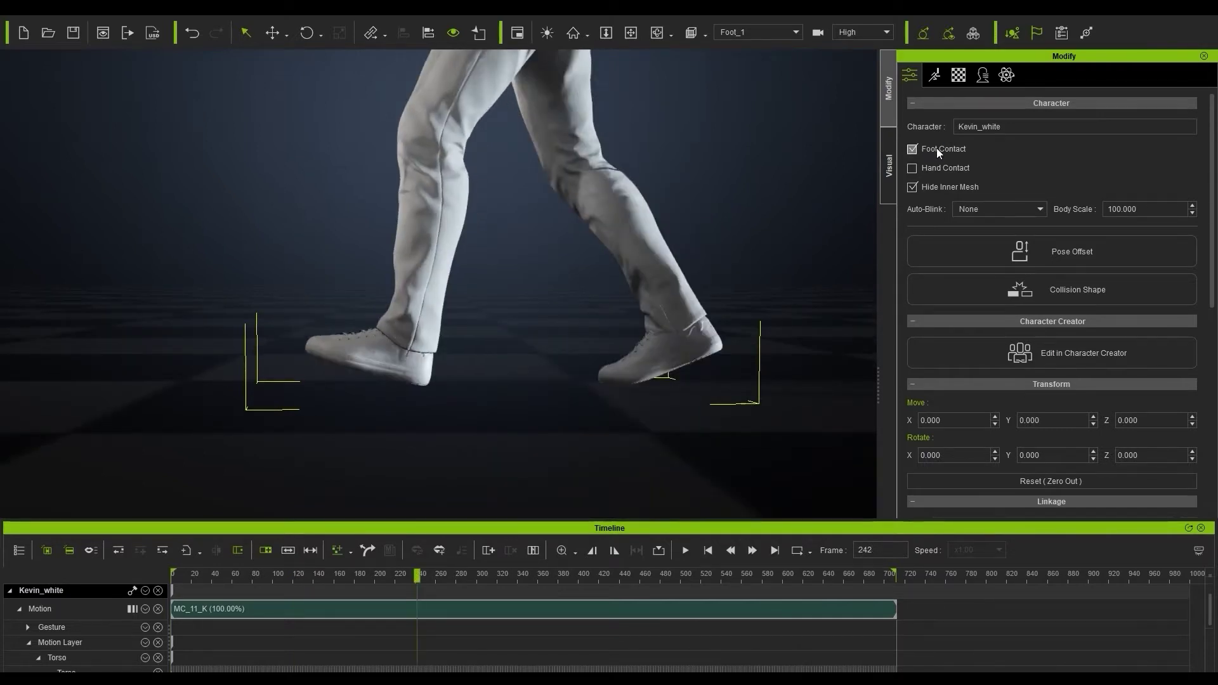
left_click(913, 148)
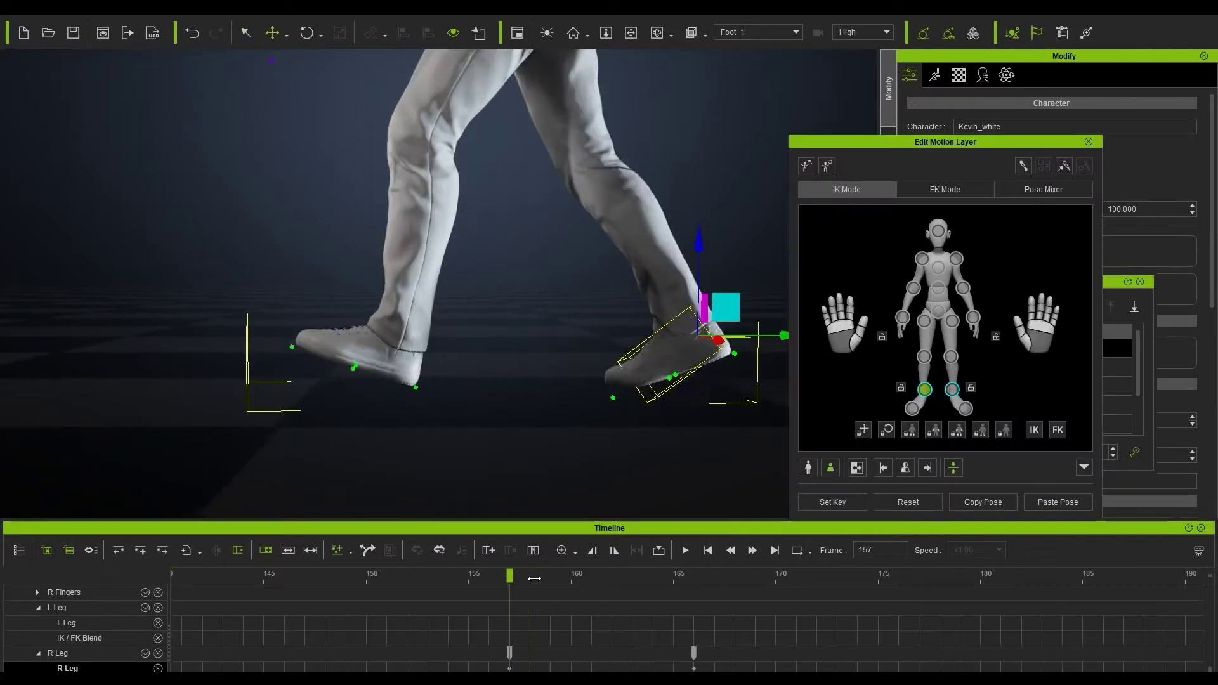
left_click_drag(511, 584, 989, 595)
- Raise the man's right foot slightly along Z at frame 166, then scrub and play to review
left_click(709, 585)
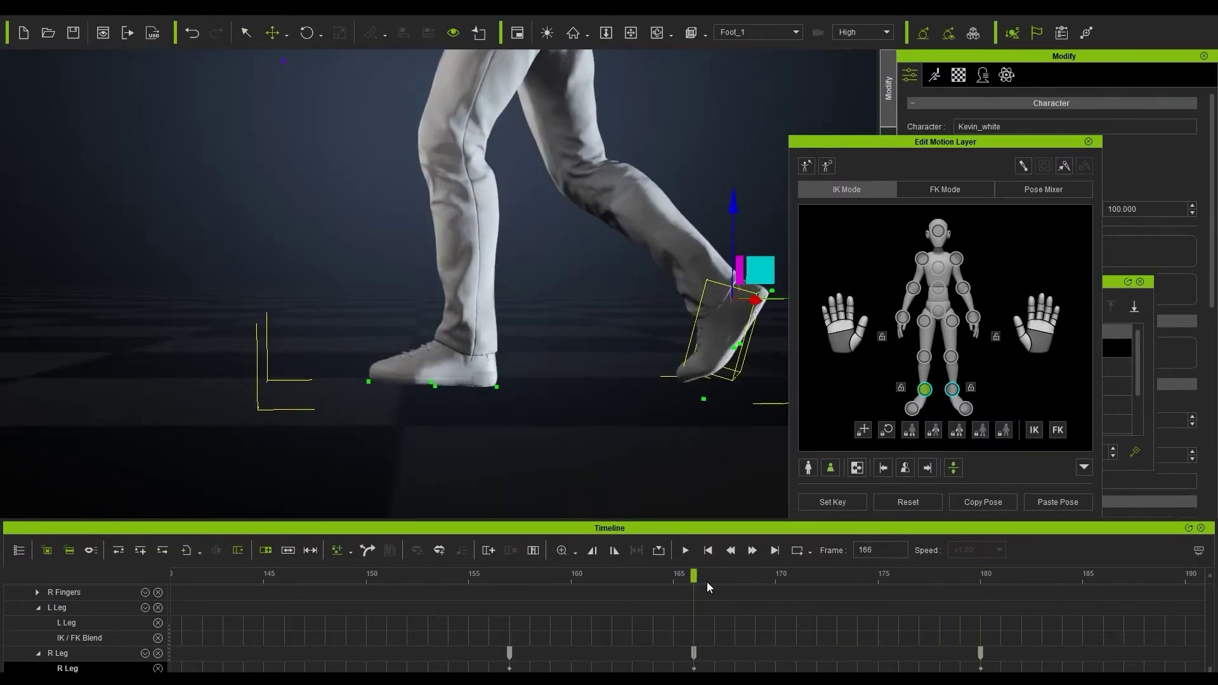
left_click_drag(735, 210, 733, 201)
left_click_drag(473, 574, 571, 576)
left_click_drag(713, 592, 929, 600)
key("space")
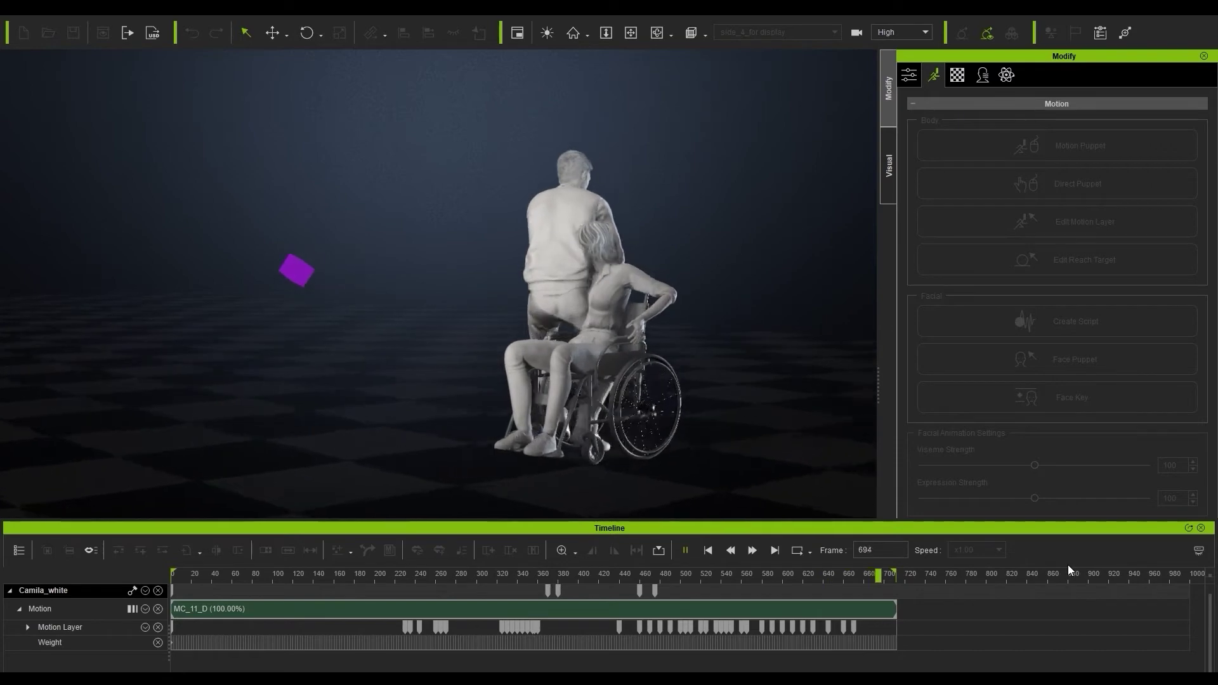
- Open the man's Reach Target editor and review his pose between frames 318 and 515
left_click(700, 247)
left_click(1077, 261)
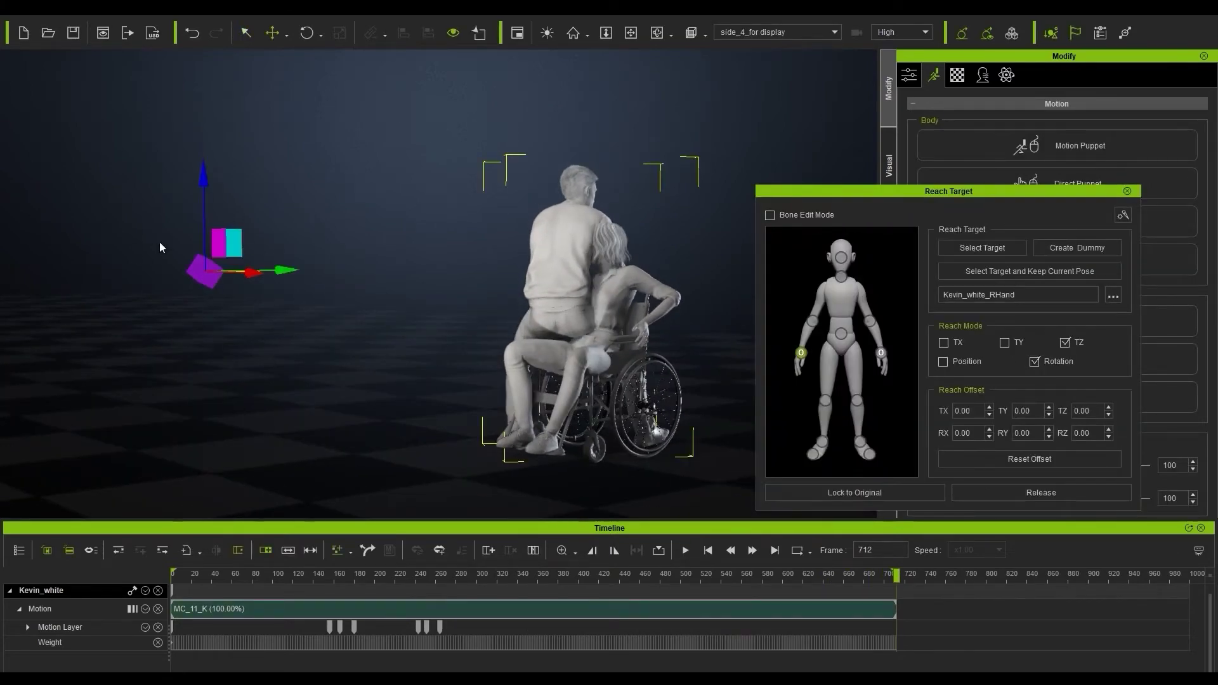
left_click_drag(555, 576, 745, 577)
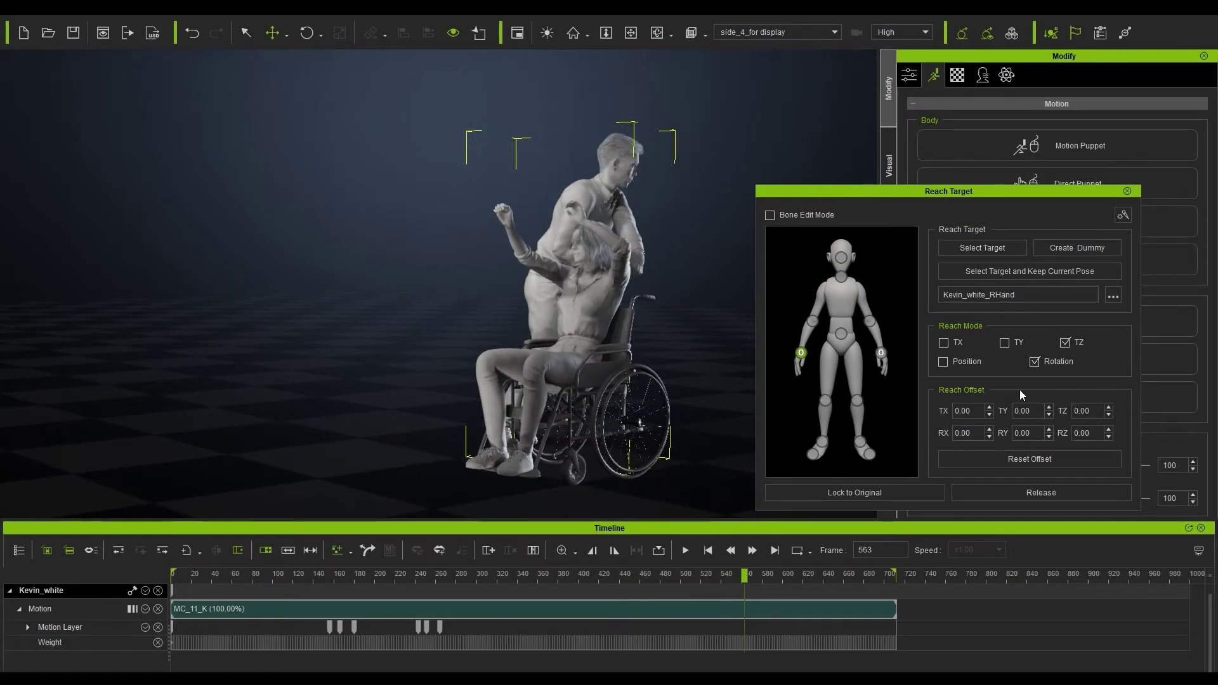
left_click_drag(758, 582, 807, 585)
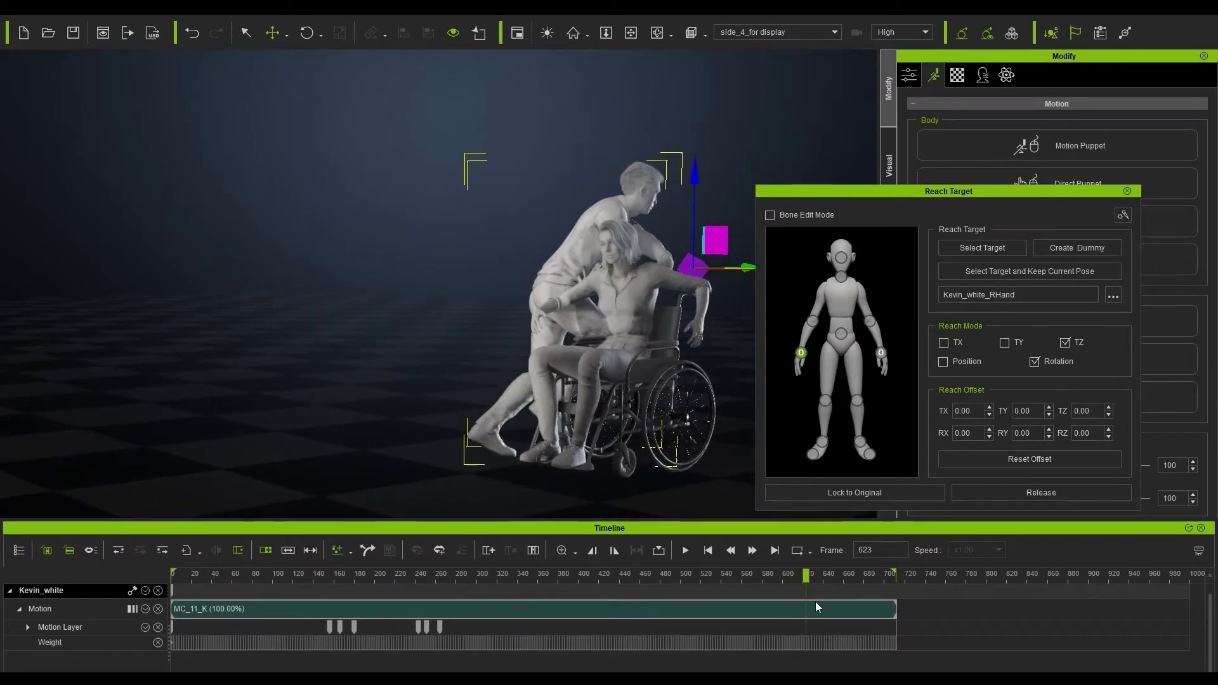
left_click_drag(815, 579, 695, 579)
- Show the Reach R Hand and Reach R Hand Offset tracks, and move to frame 450
left_click(146, 589)
scroll(689, 668, "down", 3)
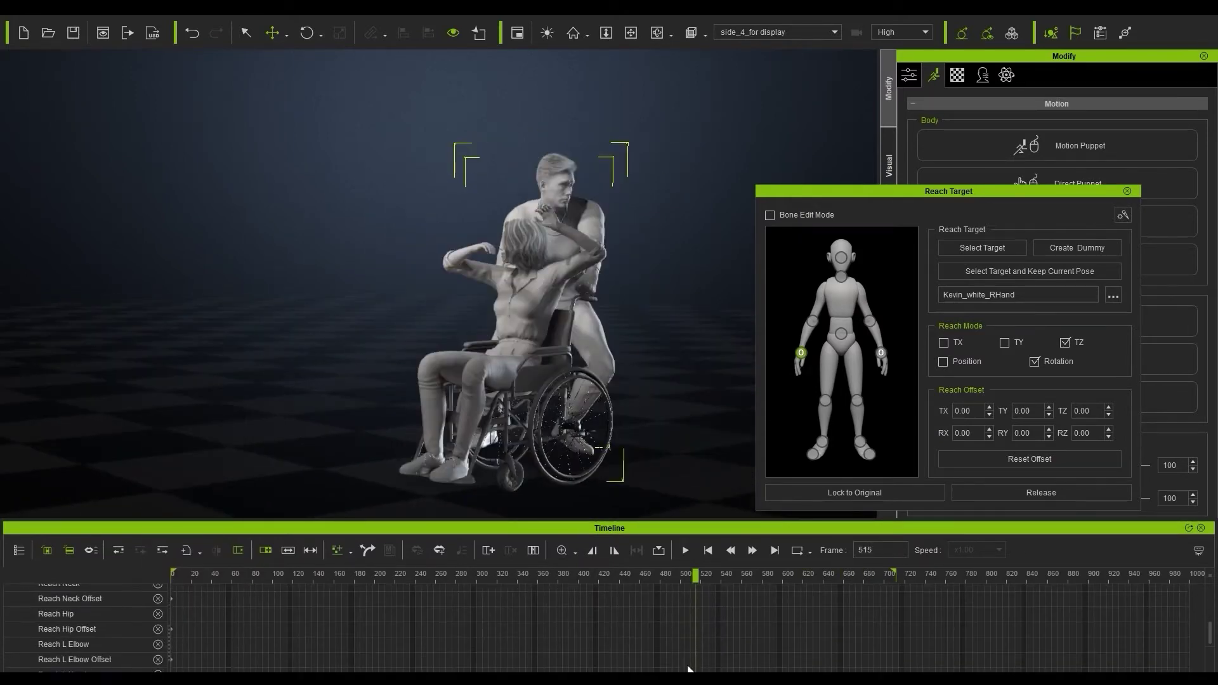
scroll(689, 668, "down", 5)
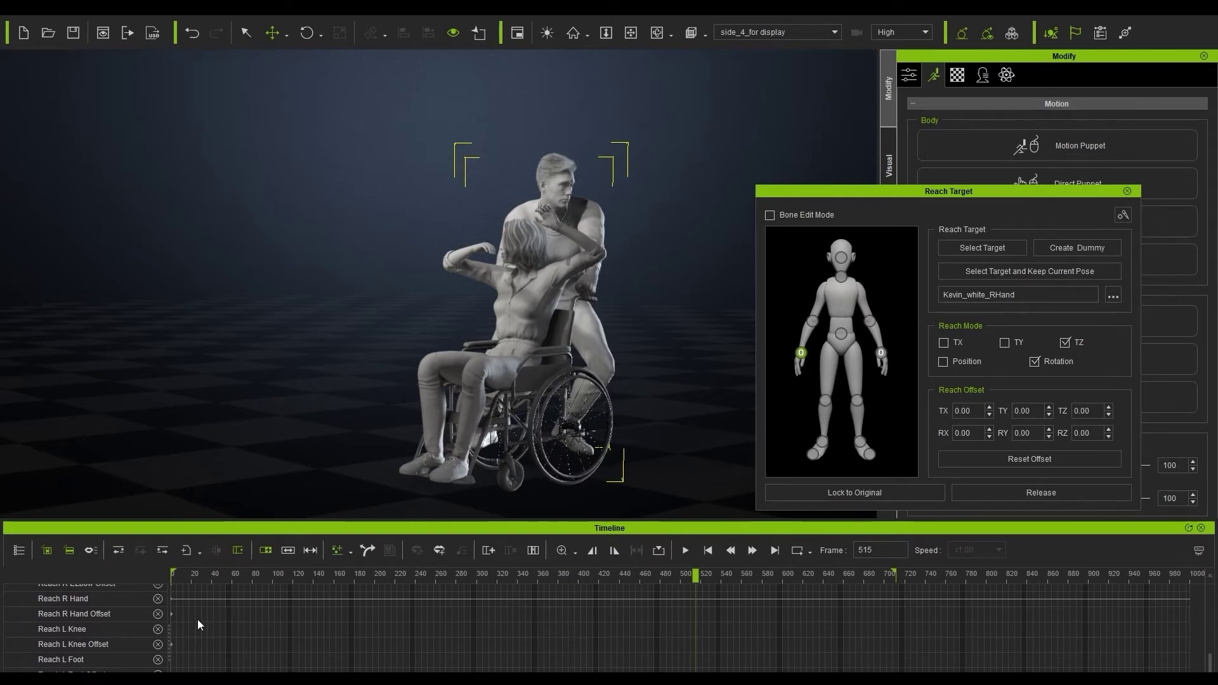
scroll(519, 594, "up", 3, "ctrl")
left_click_drag(519, 594, 1016, 581)
- Rotate the Reach R Hand Offset target at frame 600 and preview the new rotation
left_click(523, 615)
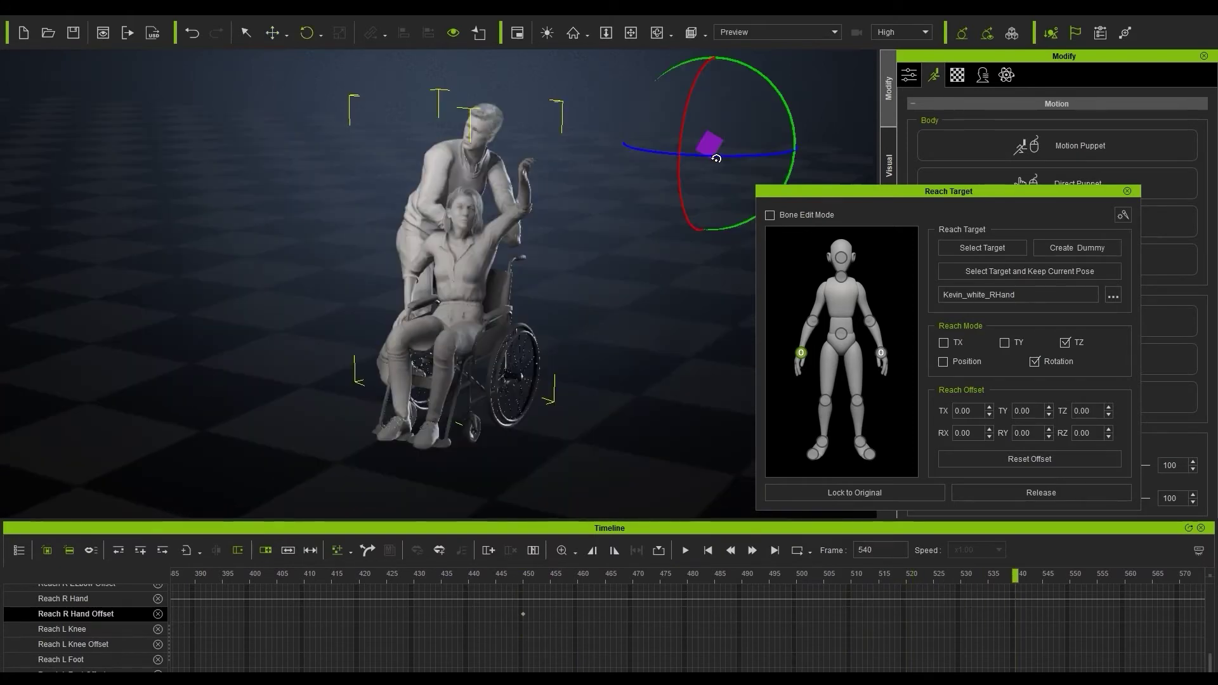
left_click_drag(717, 155, 768, 156)
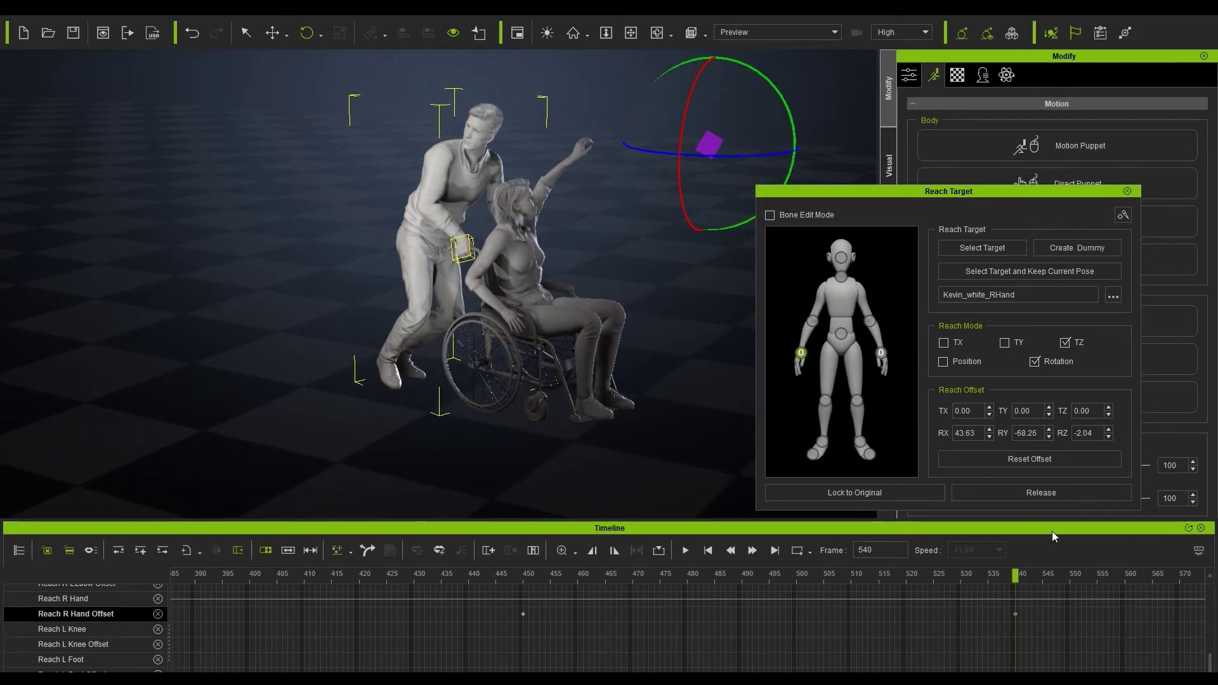
left_click_drag(409, 590, 1028, 595)
left_click_drag(755, 590, 1054, 589)
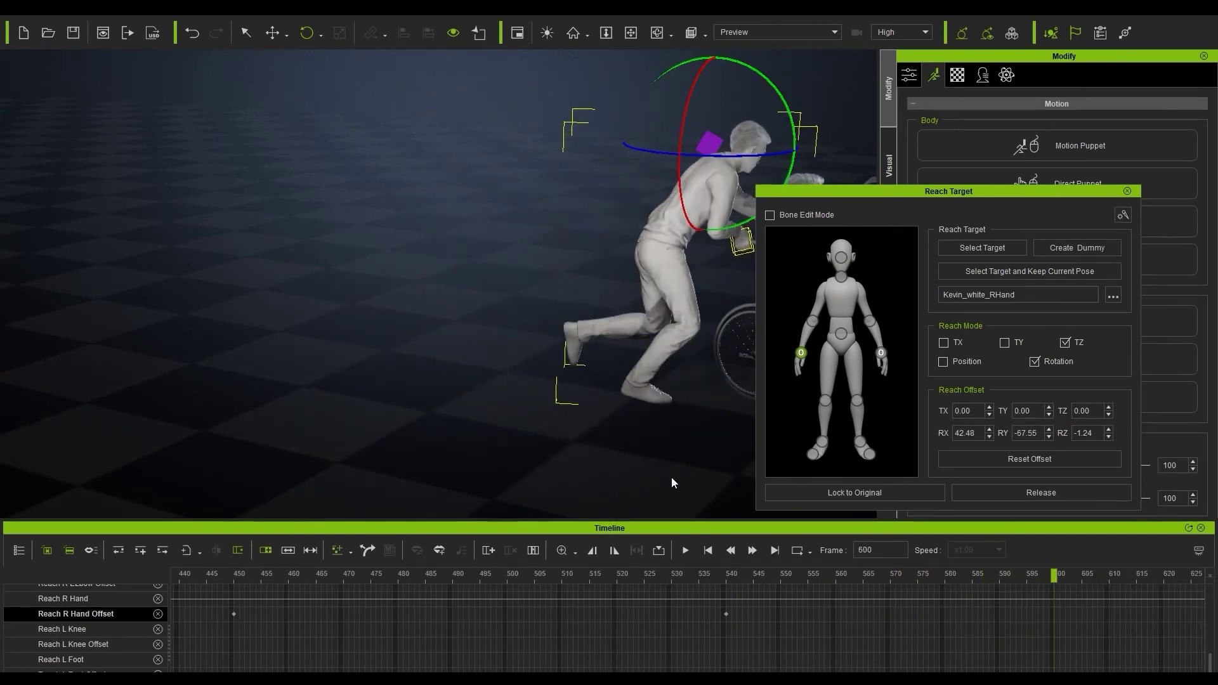
left_click_drag(549, 160, 575, 156)
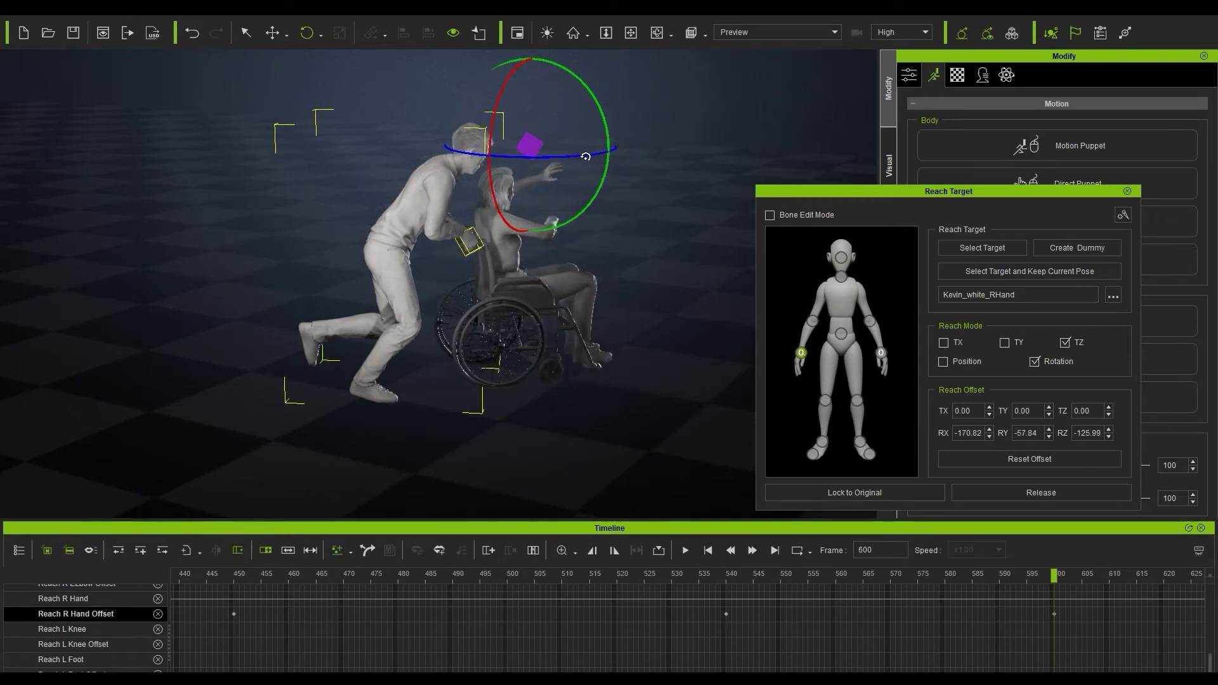
left_click_drag(1036, 576, 758, 574)
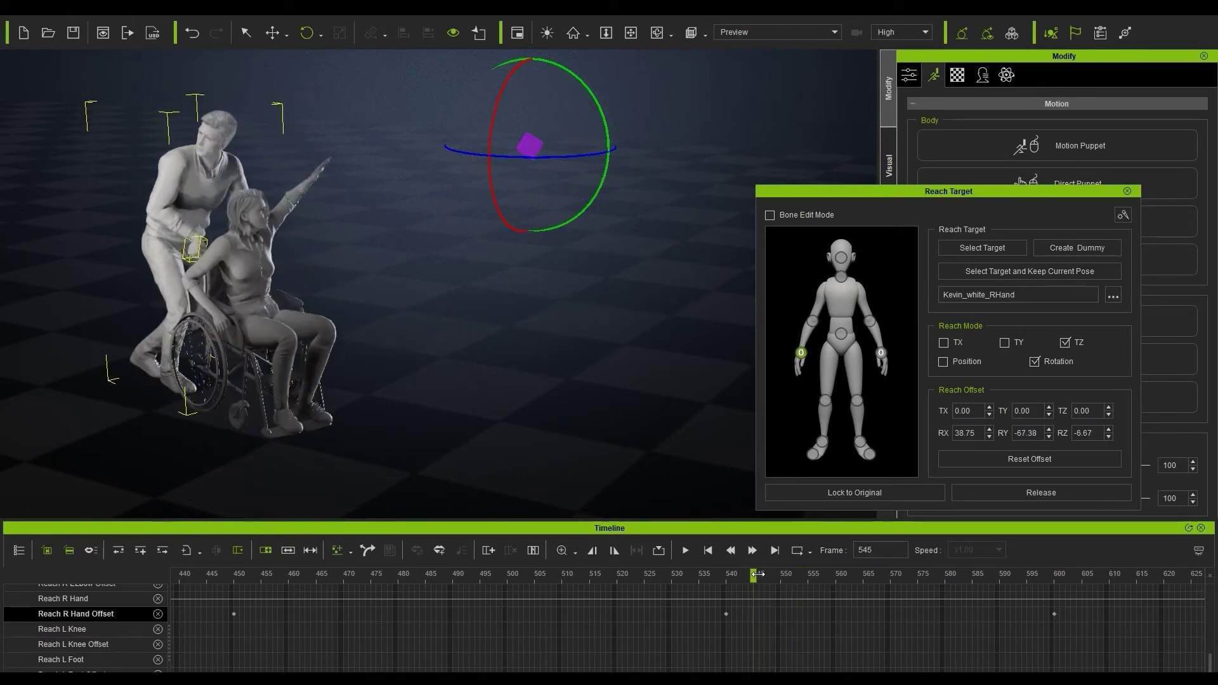
- Delete the Reach R Hand Offset key at frame 600 to keep the earlier rotation
left_click(1058, 578)
left_click(1054, 614)
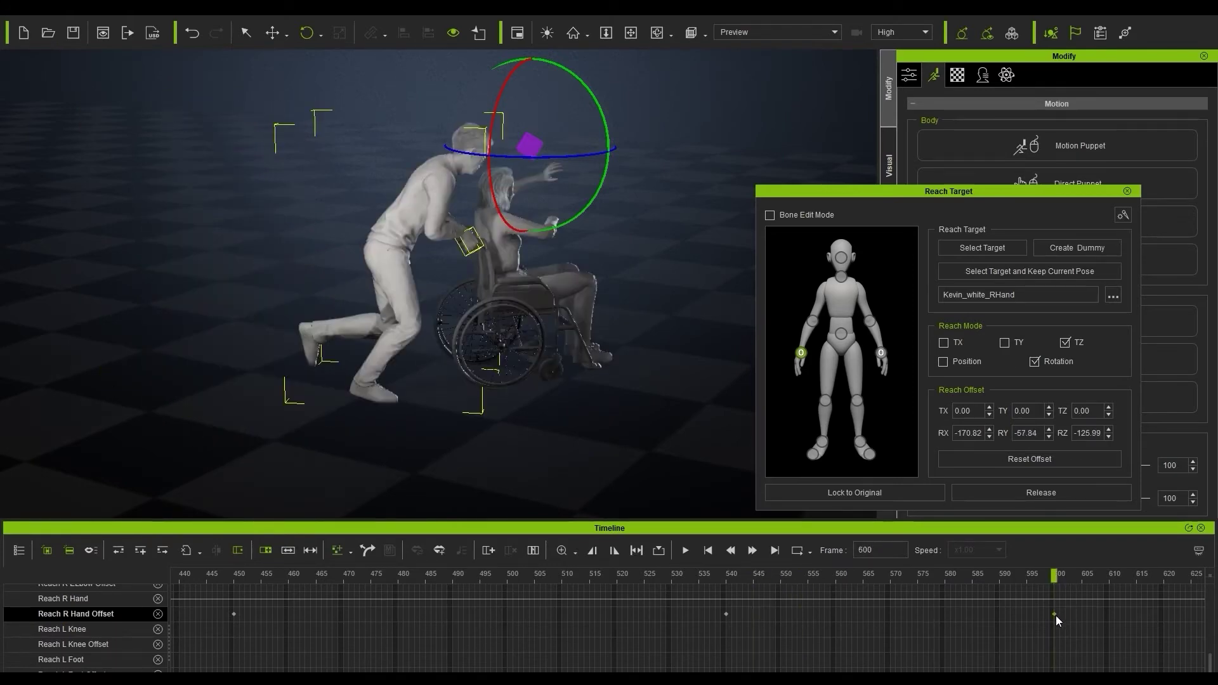
key("Delete")
scroll(326, 584, "down", 3)
left_click_drag(312, 583, 422, 590)
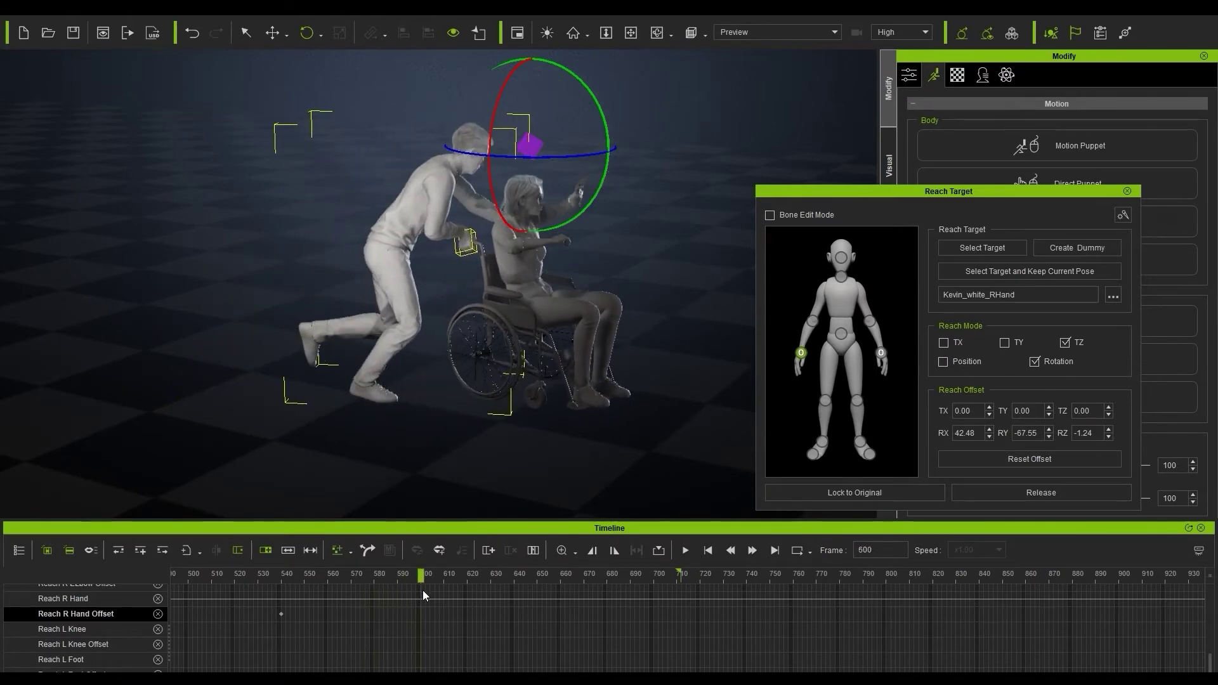
- Create a new right-hand dummy target and rotate it to match the grip at frame 600
left_click(1075, 249)
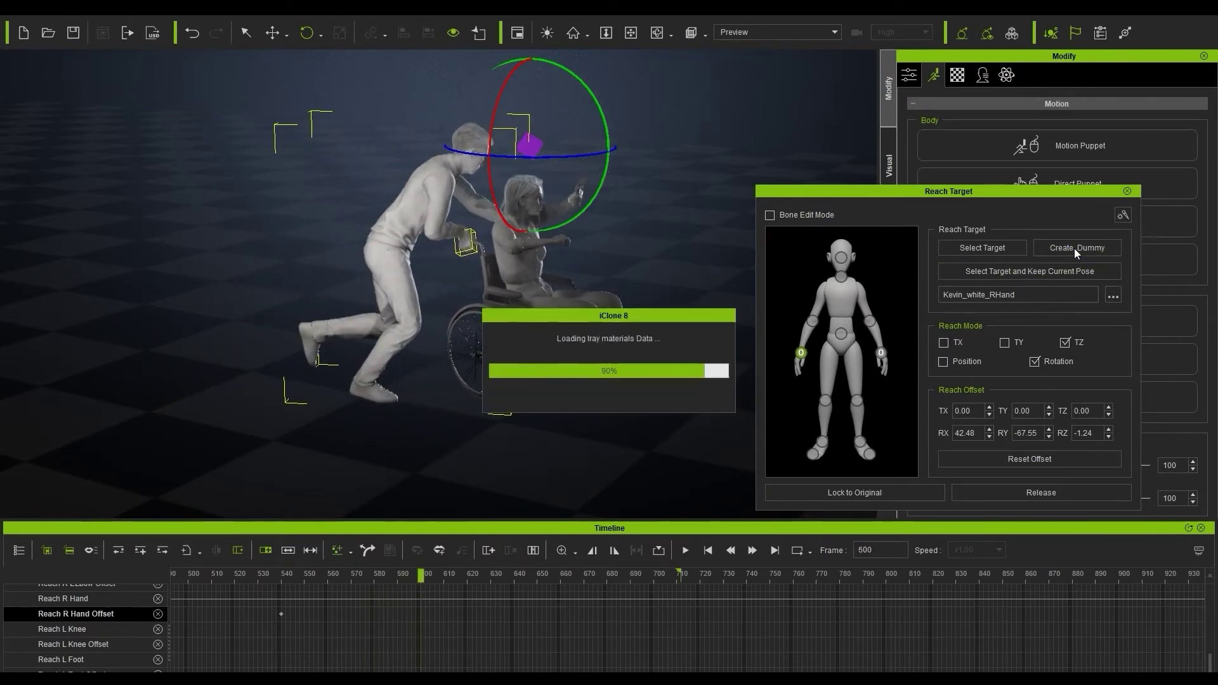
left_click_drag(309, 579, 426, 582)
key("e")
left_click_drag(540, 248, 527, 244)
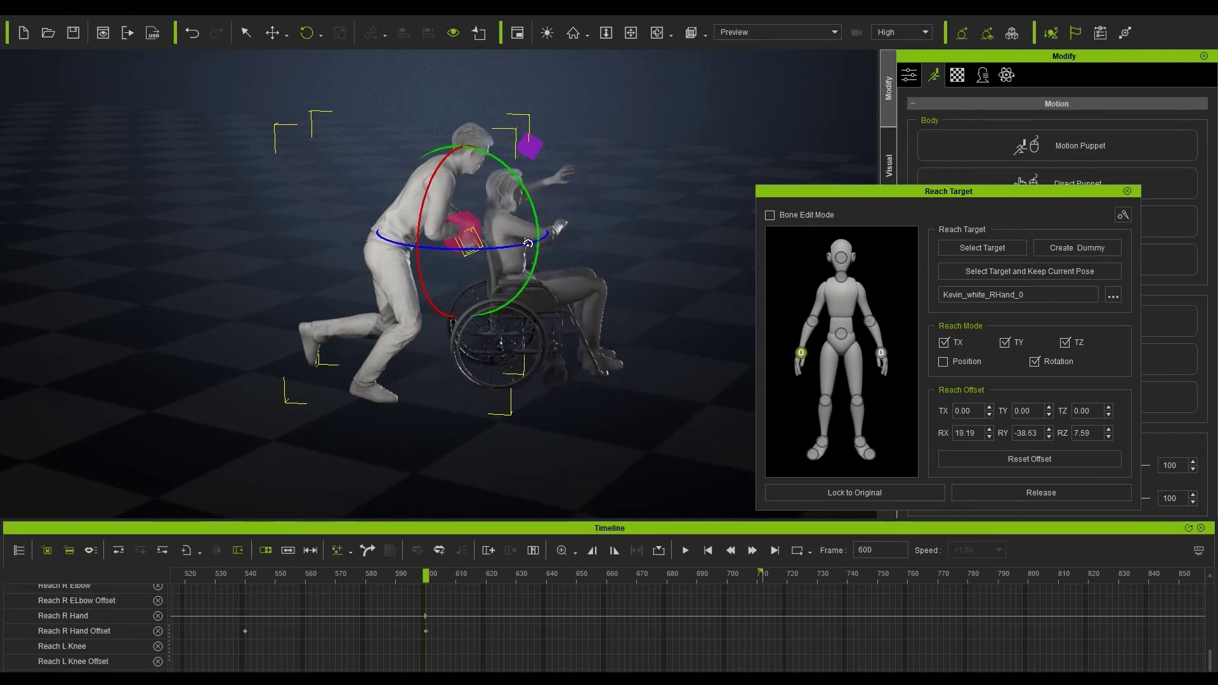
- Check the hand follows near frame 600 and select the Reach R Hand key there
mouse_move(436, 587)
left_mouse_down()
mouse_move(250, 587)
mouse_move(522, 588)
mouse_move(429, 590)
left_mouse_up()
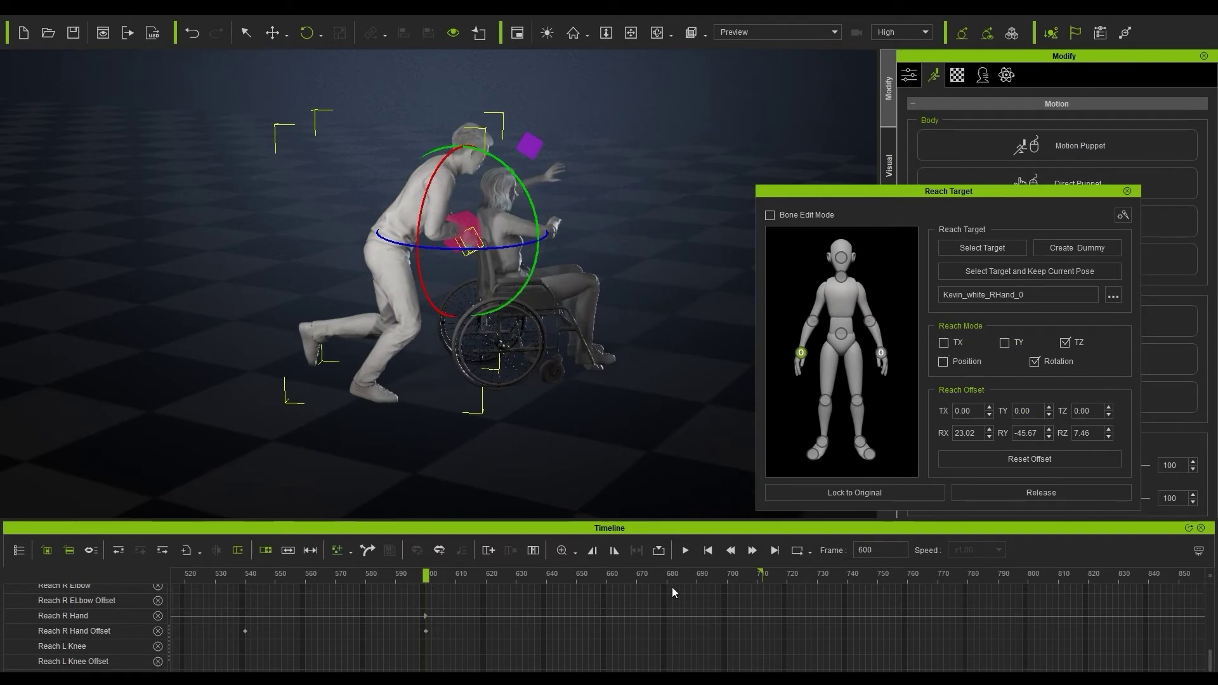
left_click_drag(426, 590, 591, 595)
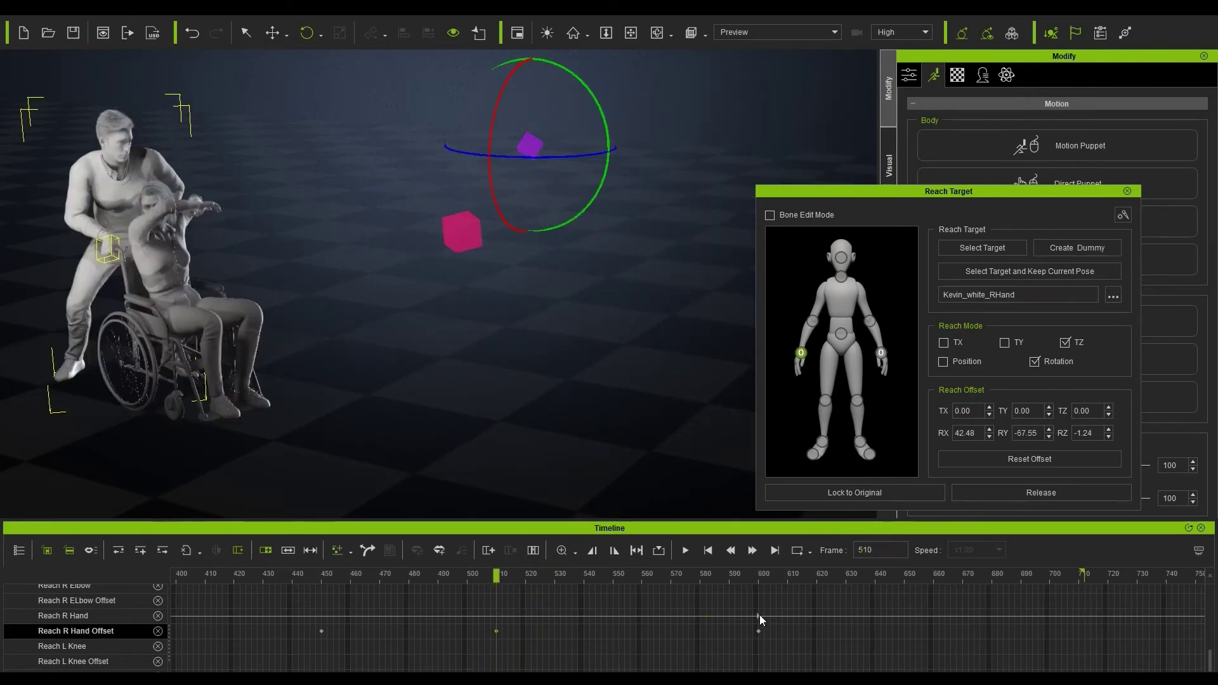
left_click(759, 615)
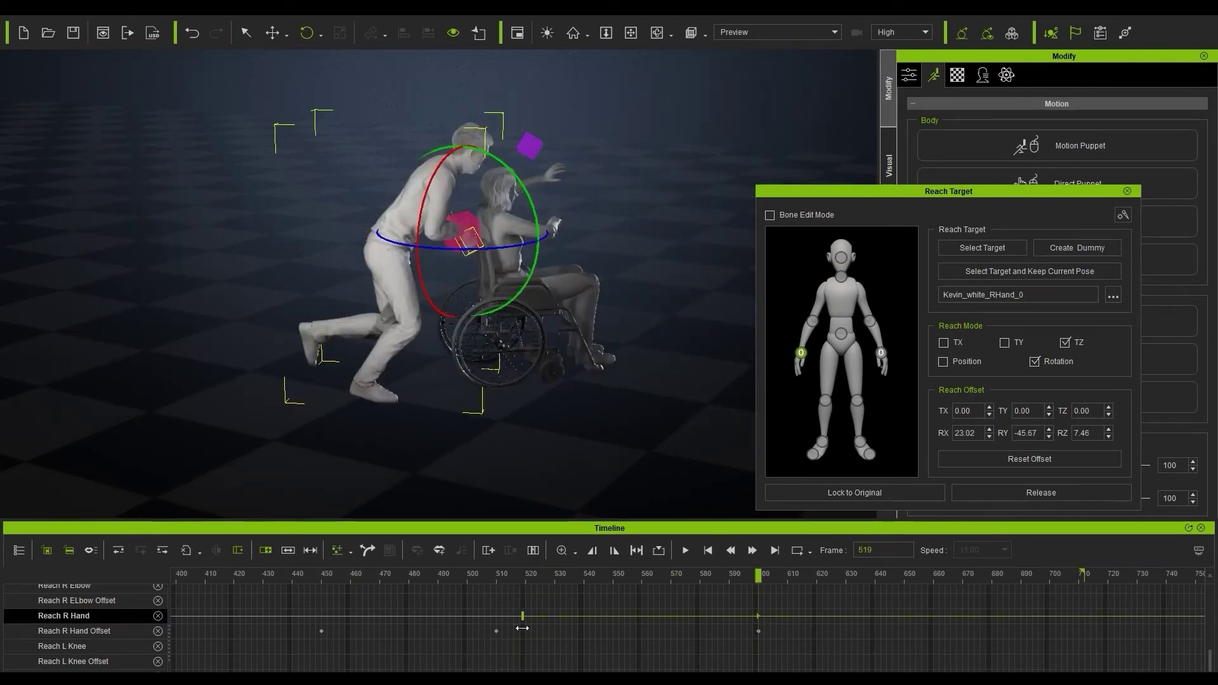
- Review the reach, name the new layer 'Arm', and open it in Edit Motion Layer
left_click_drag(233, 576, 992, 601)
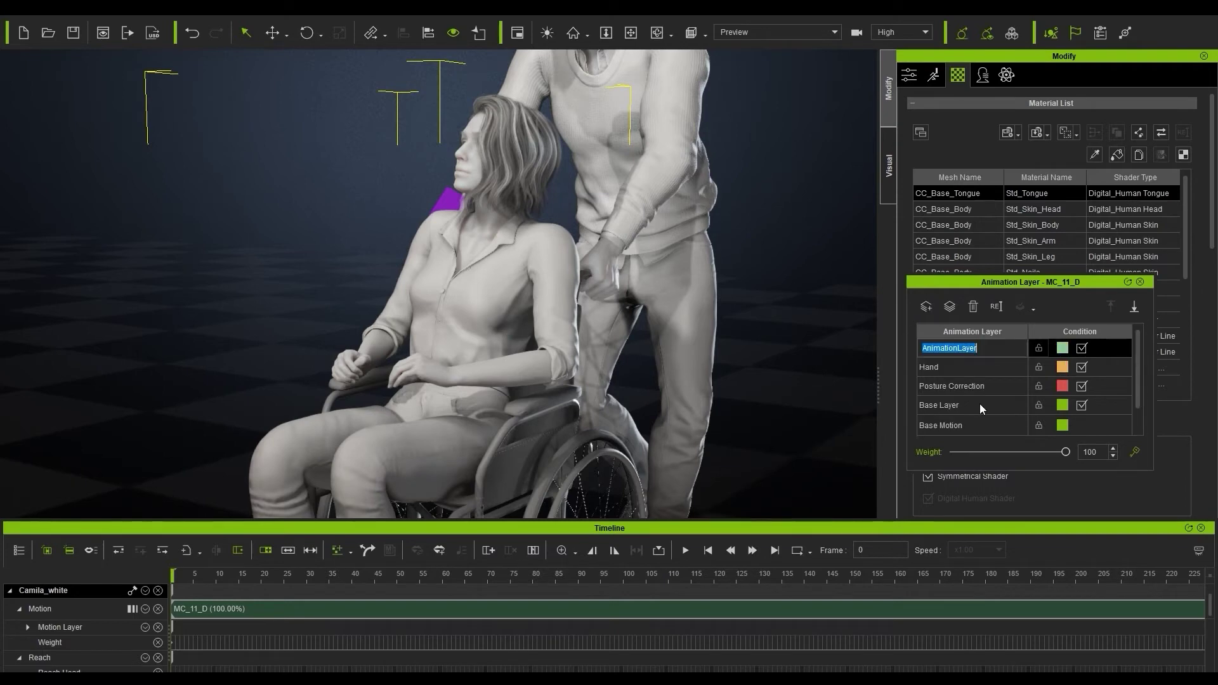
type("Arm")
key("Return")
key("ctrl+e")
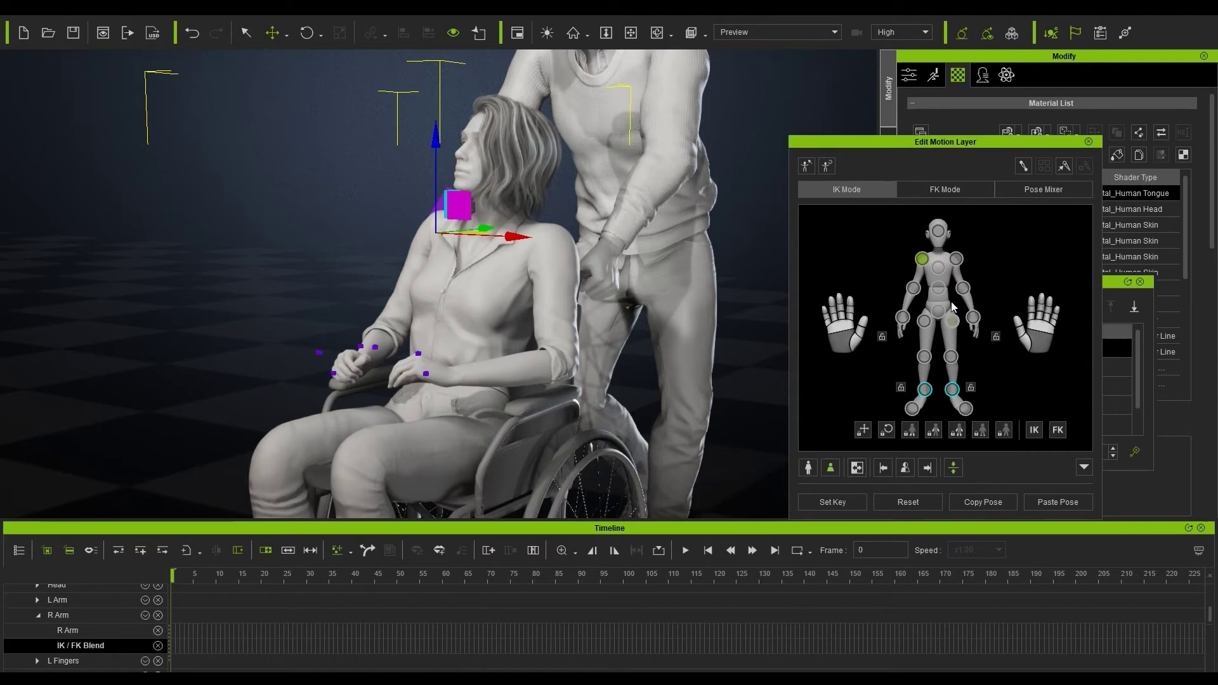
- Lower the woman's shoulders and arms toward the armrests, then select her hand for reaching
left_click_drag(491, 145, 491, 153)
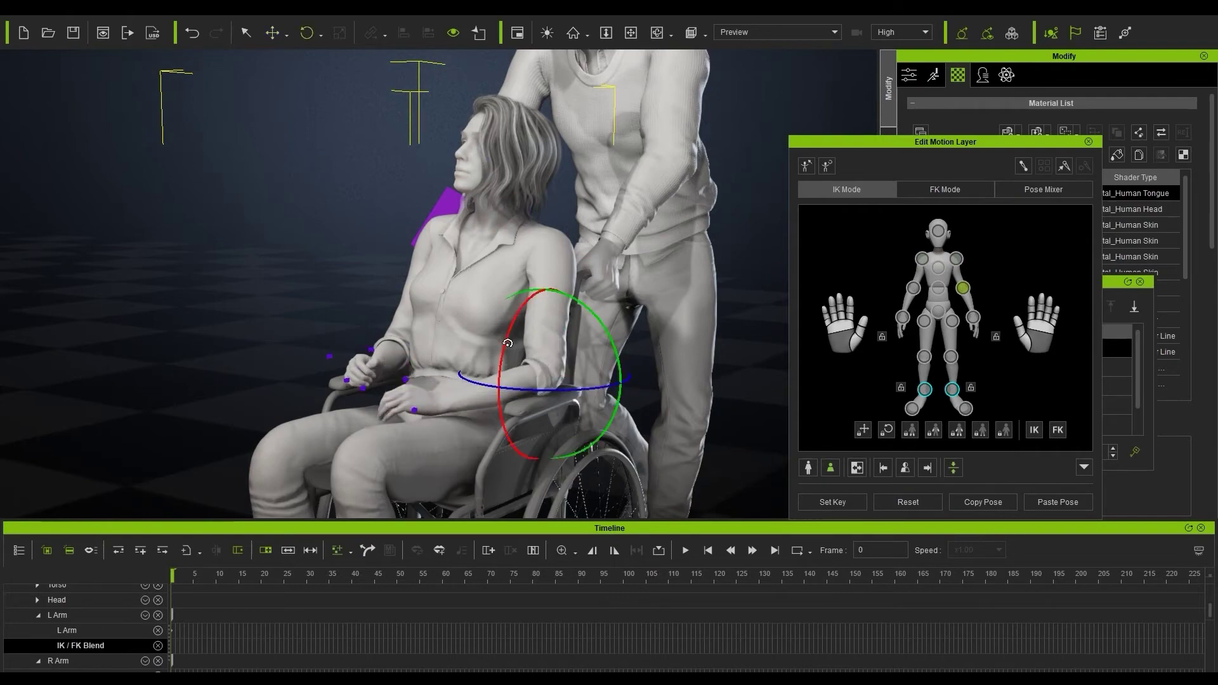
scroll(507, 343, "up", 3)
left_click(427, 359)
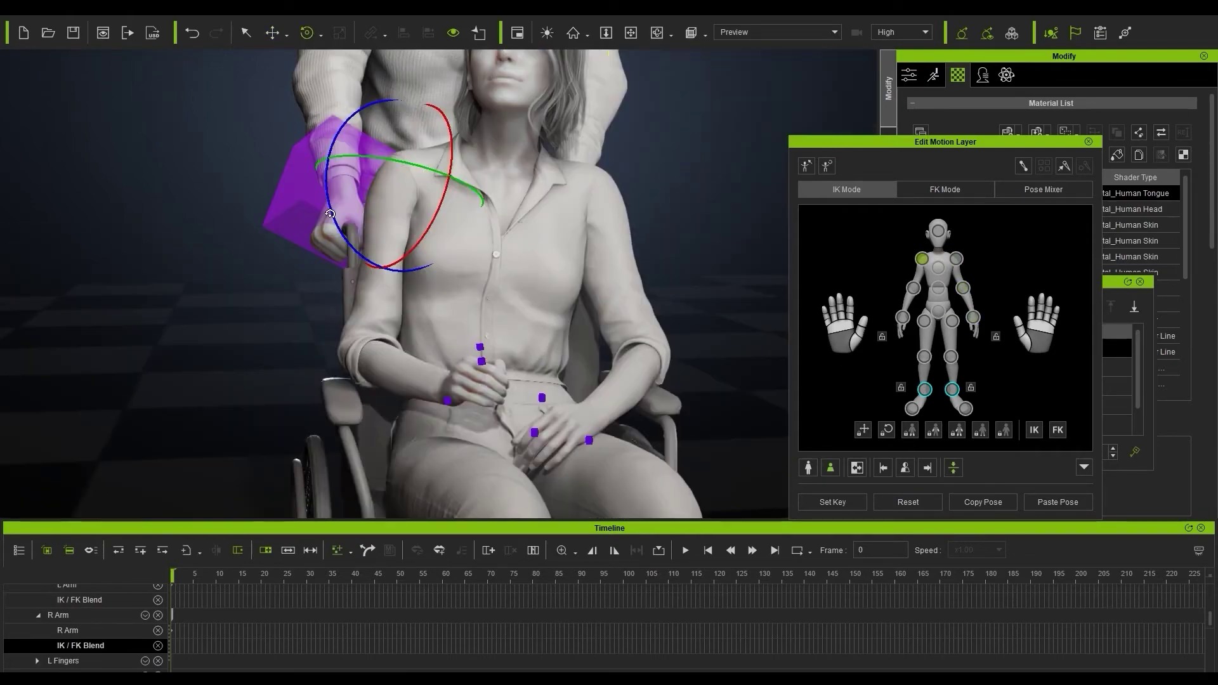
scroll(323, 375, "up", 5)
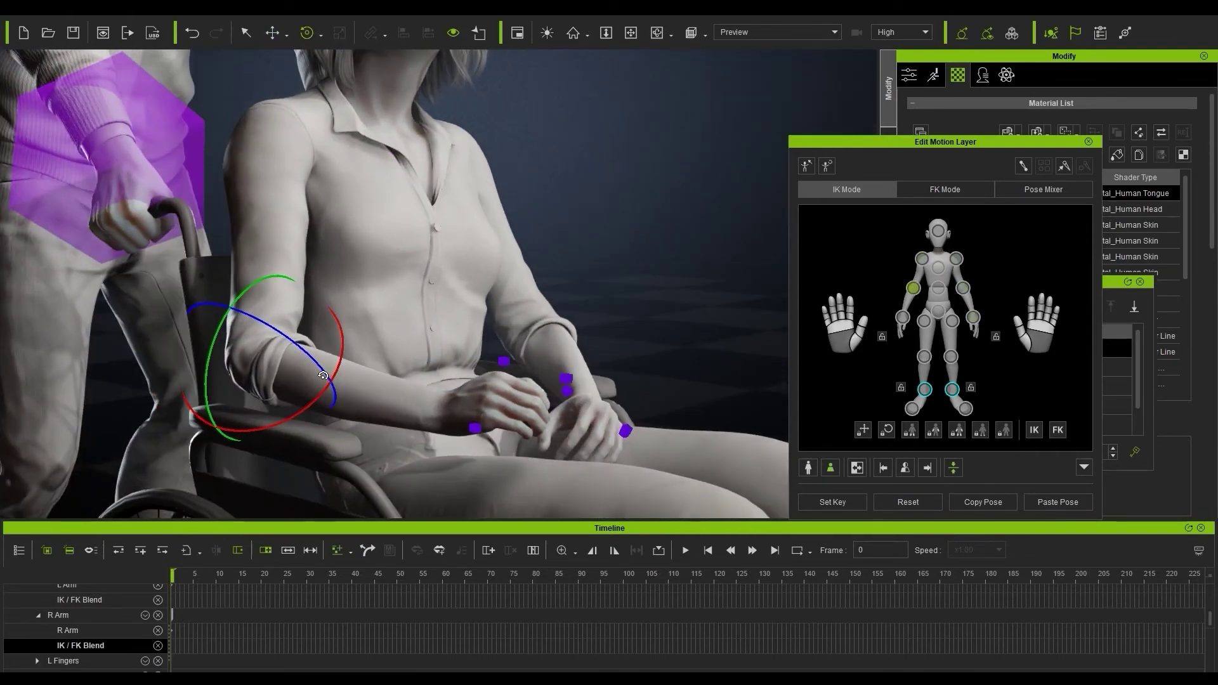
right_click_drag(323, 376, 924, 333)
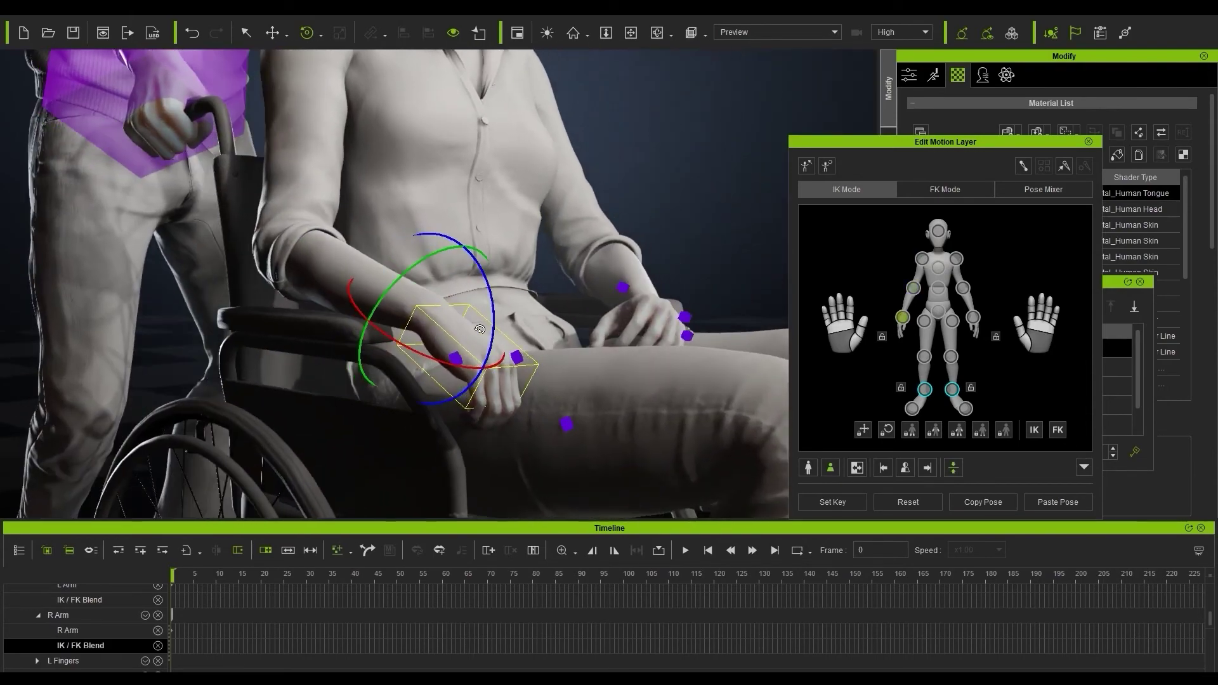
scroll(582, 356, "up", 3)
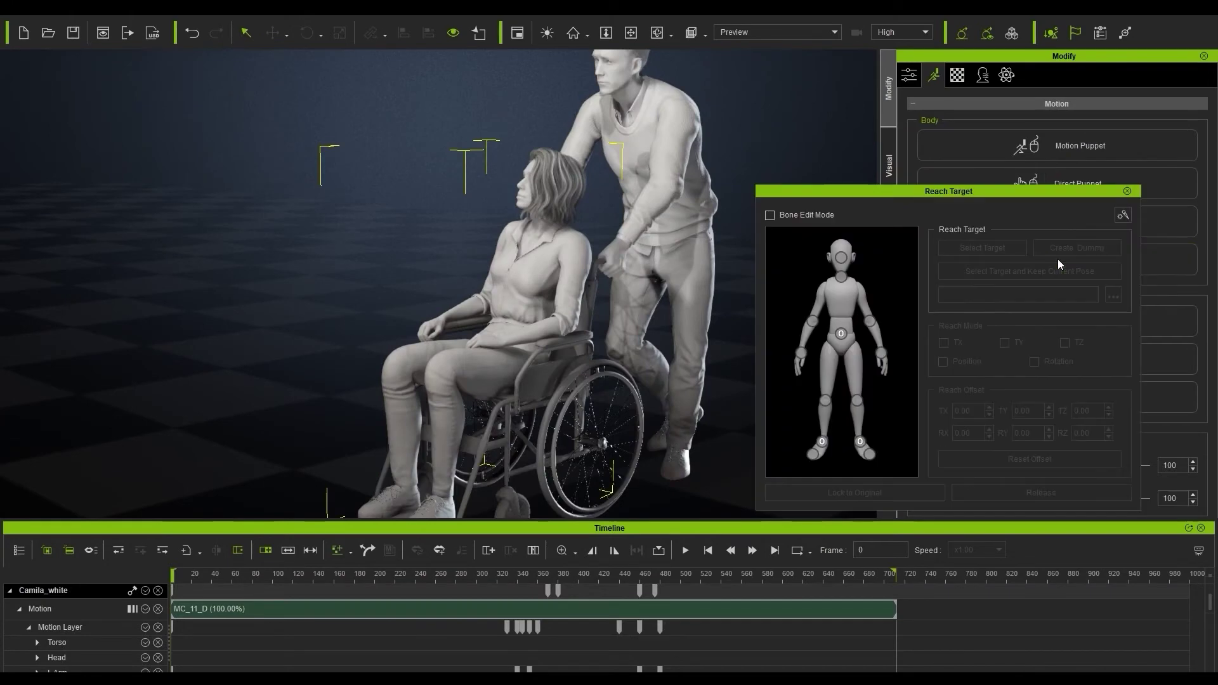
left_click(801, 353)
- Make her right hand reach the wheelchair armrest while keeping her current pose
left_click(988, 272)
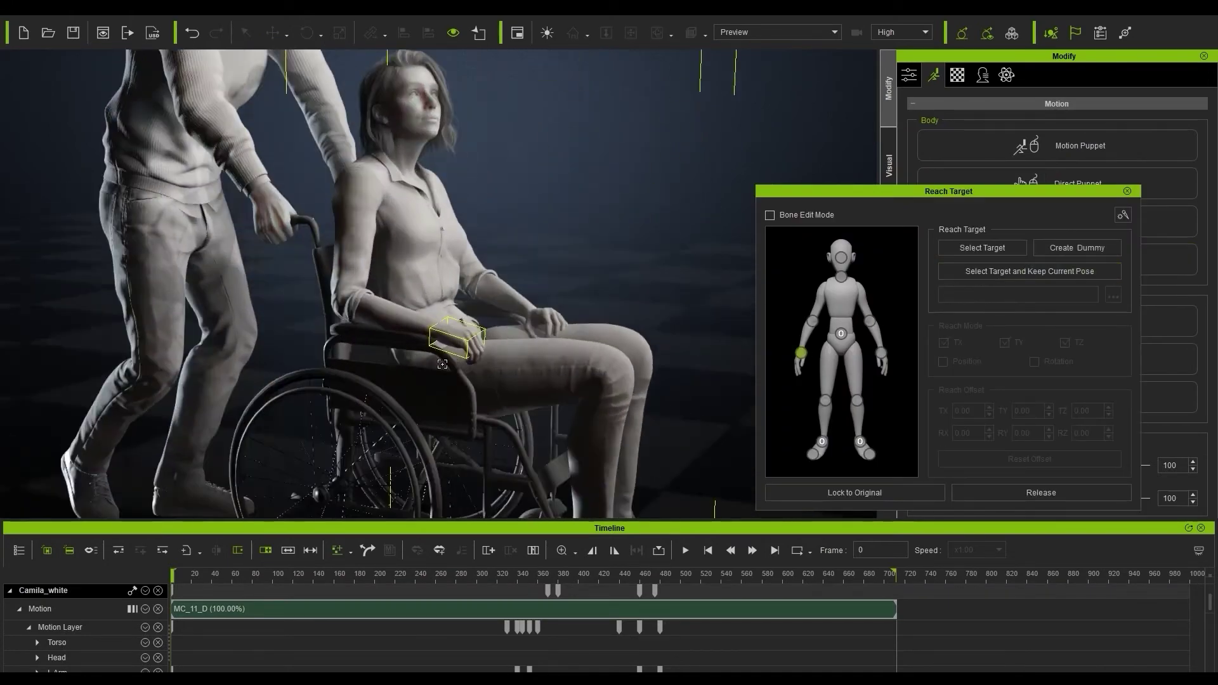
left_click(416, 342)
left_click(882, 353)
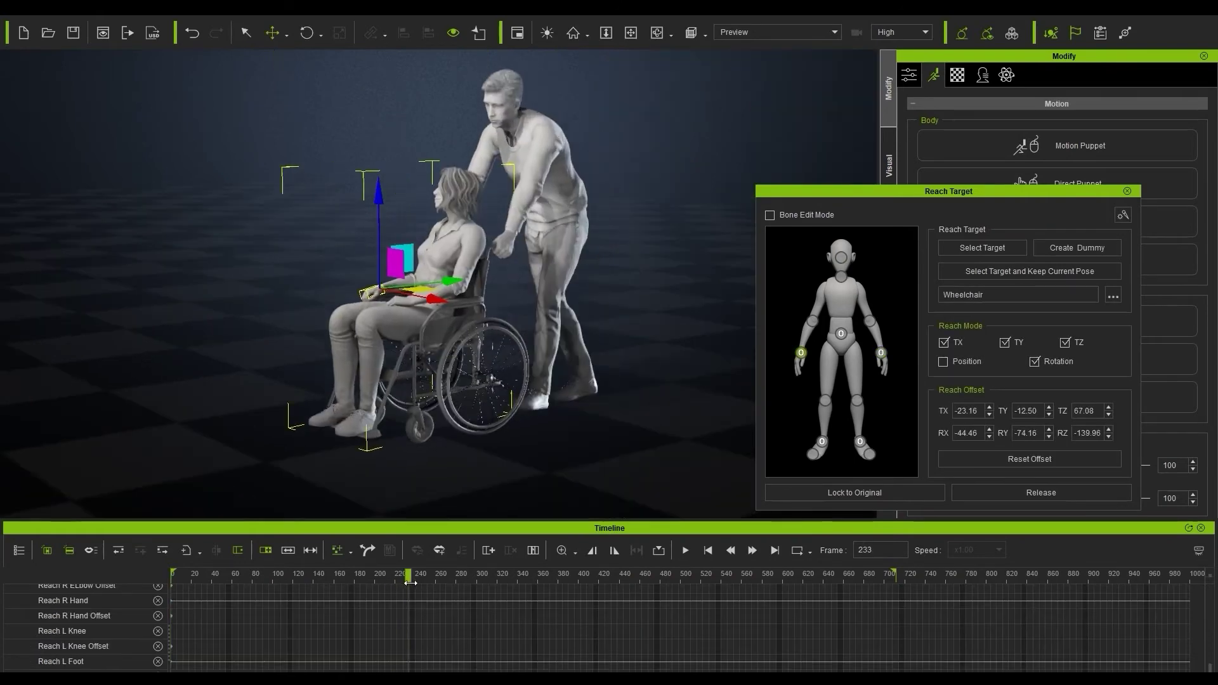
- Scrub to frames around 237–270 and check her hand resting on the armrest
mouse_move(402, 588)
left_mouse_down()
mouse_move(444, 588)
mouse_move(396, 590)
left_mouse_up()
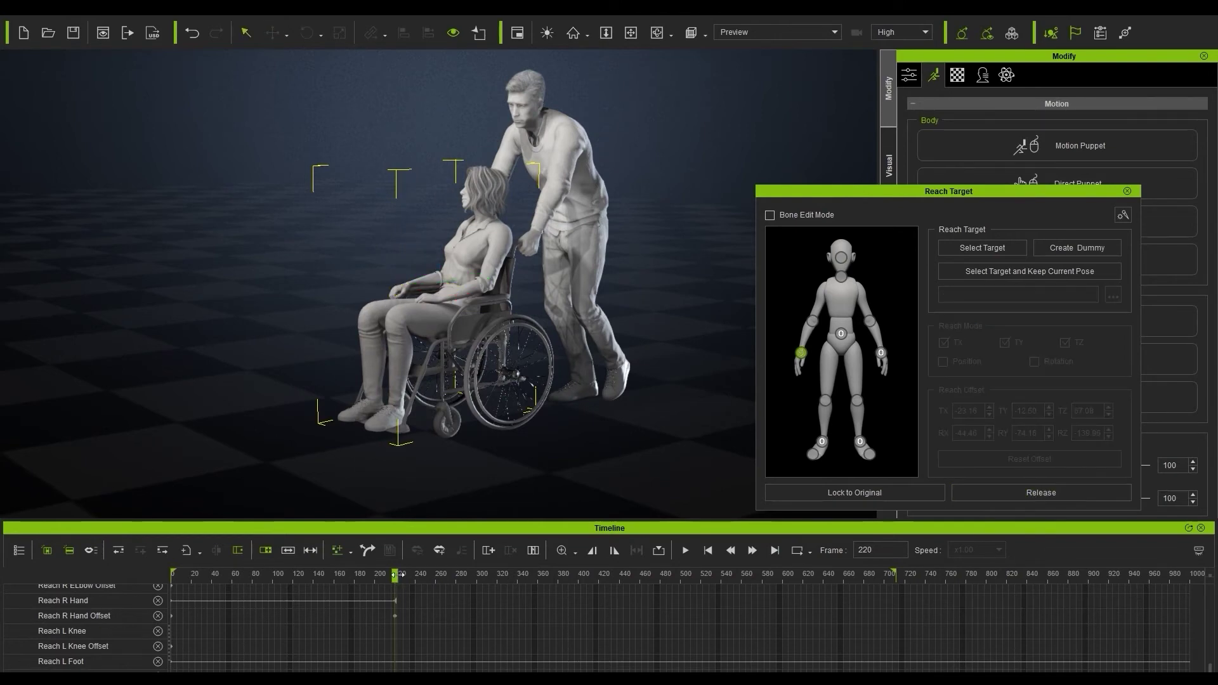
left_click_drag(402, 576, 445, 578)
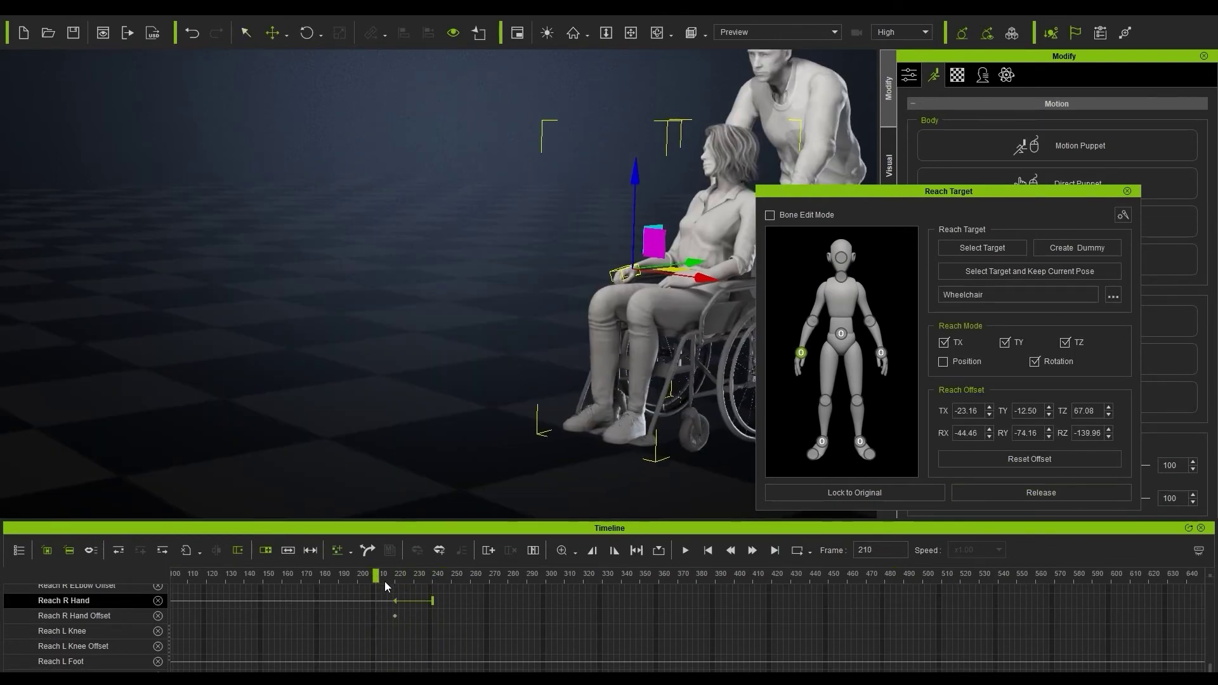
left_click_drag(381, 588, 509, 600)
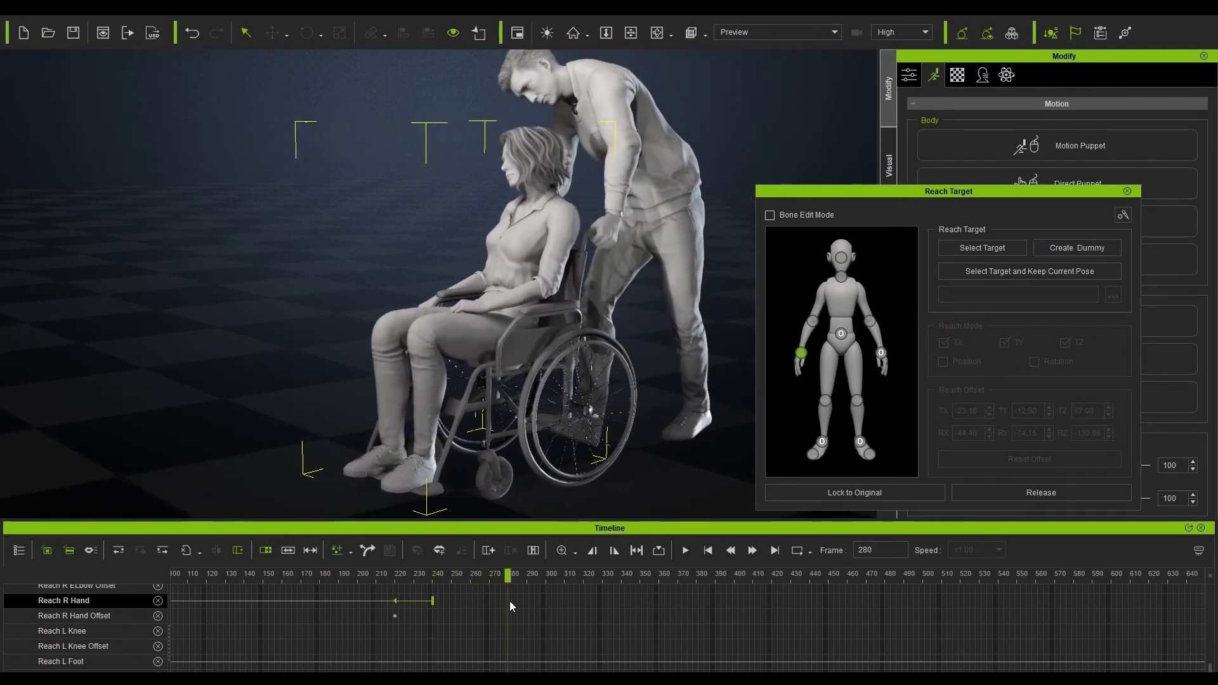
right_click_drag(766, 342, 698, 371)
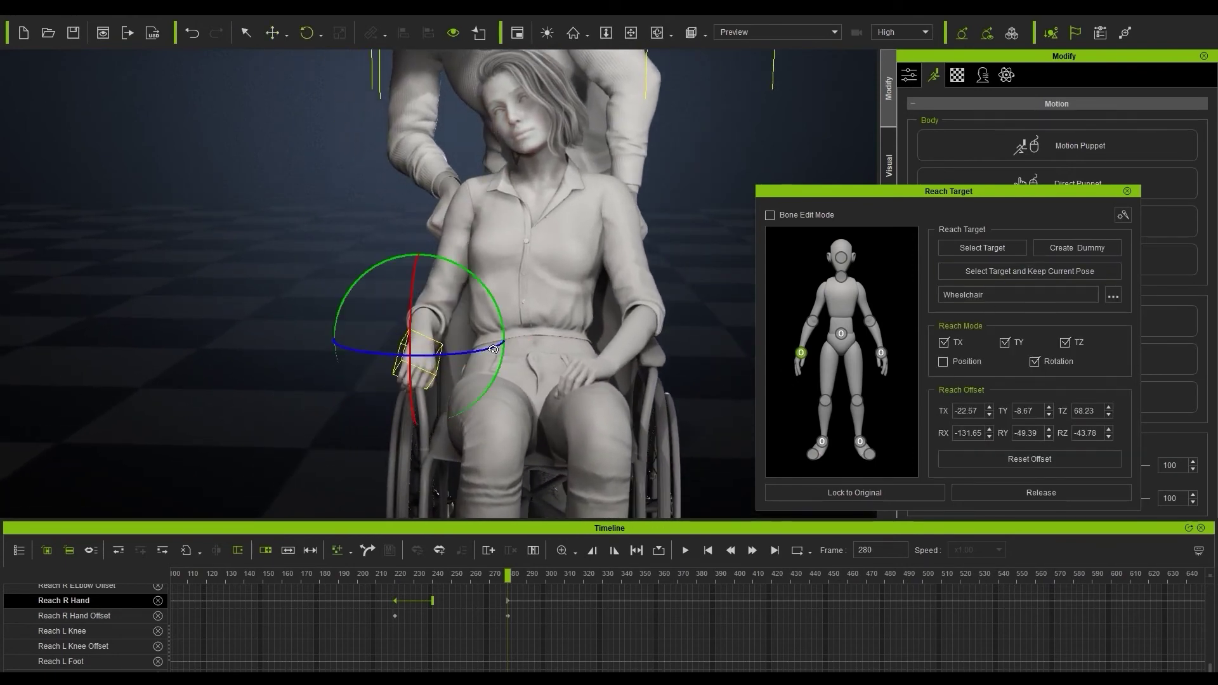
right_click_drag(461, 275, 656, 362)
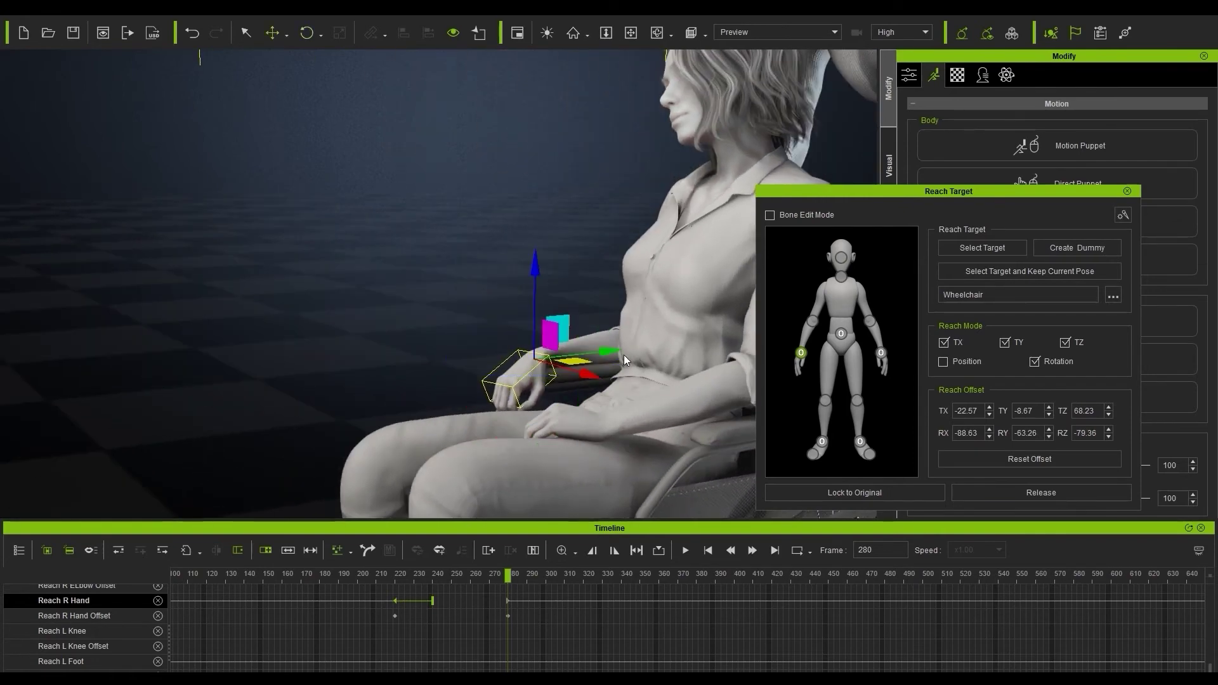
left_click_drag(323, 579, 791, 582)
- Release her left hand from the wheelchair around frame 460–470, then play the animation
left_click_drag(841, 581, 804, 580)
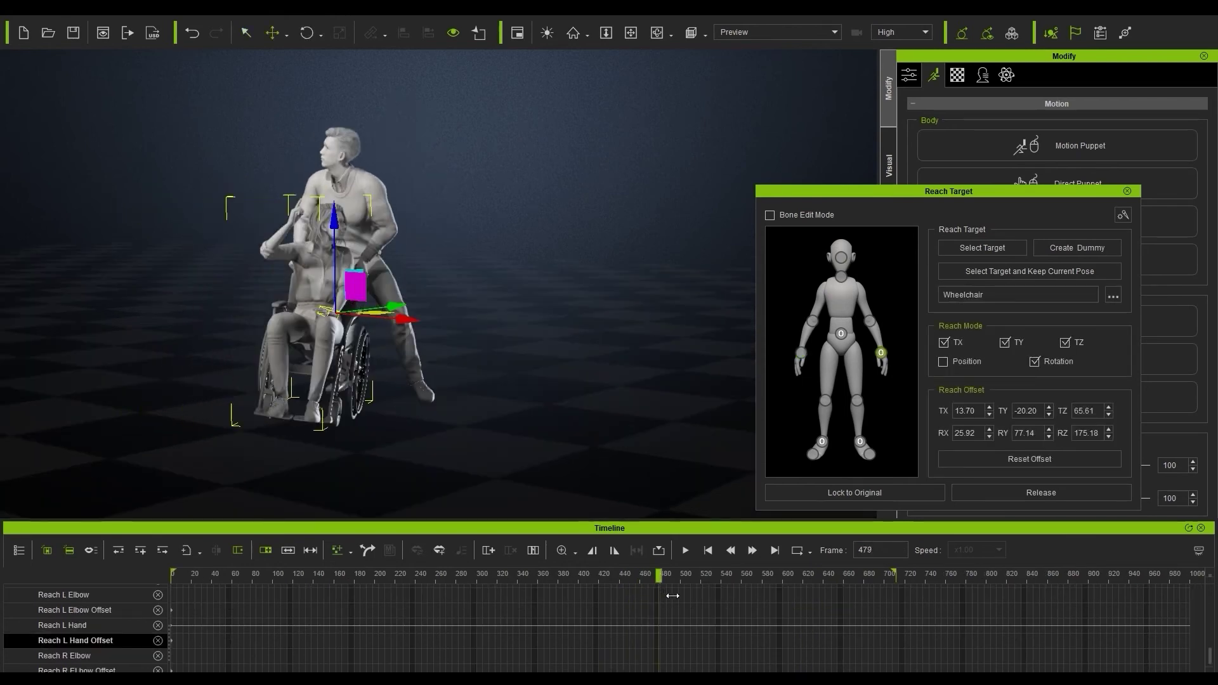
left_click_drag(670, 593, 642, 586)
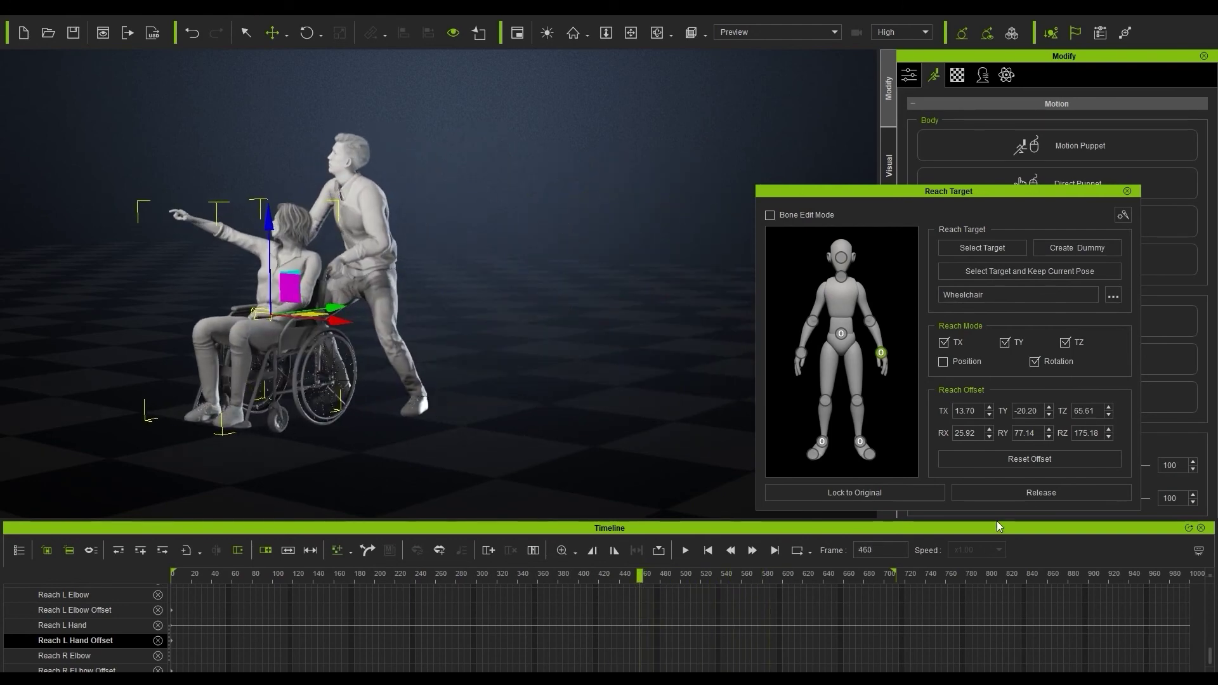
left_click(1041, 493)
scroll(674, 631, "up", 3)
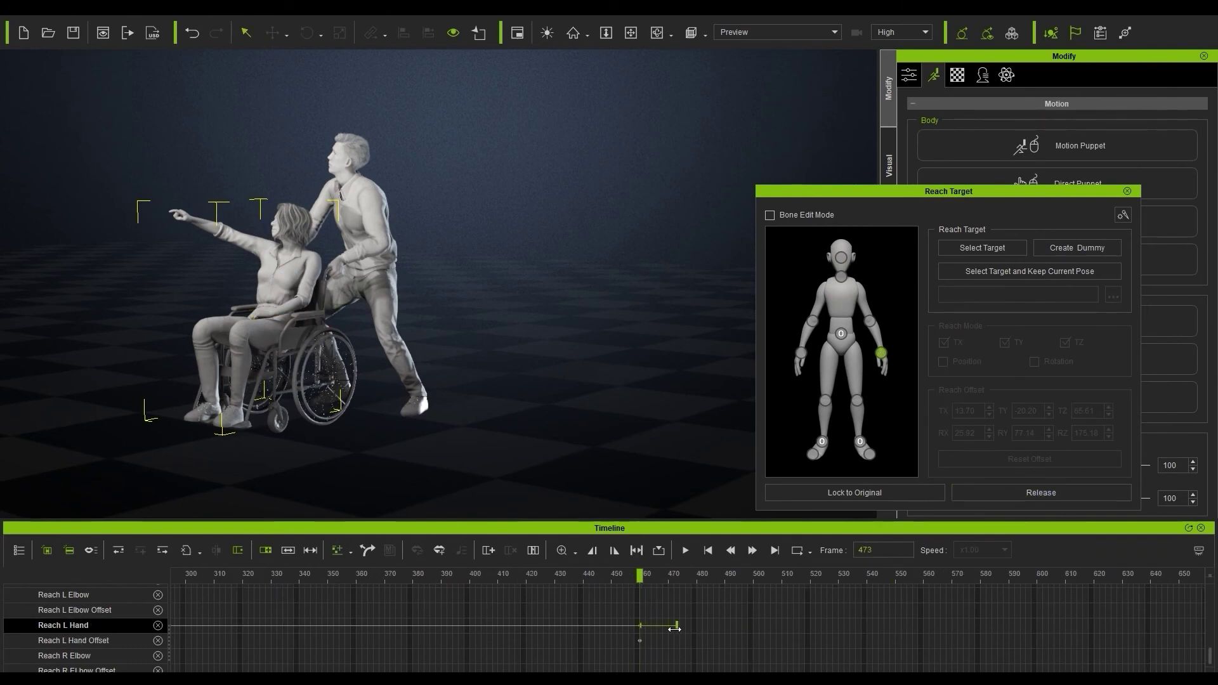
key("space")
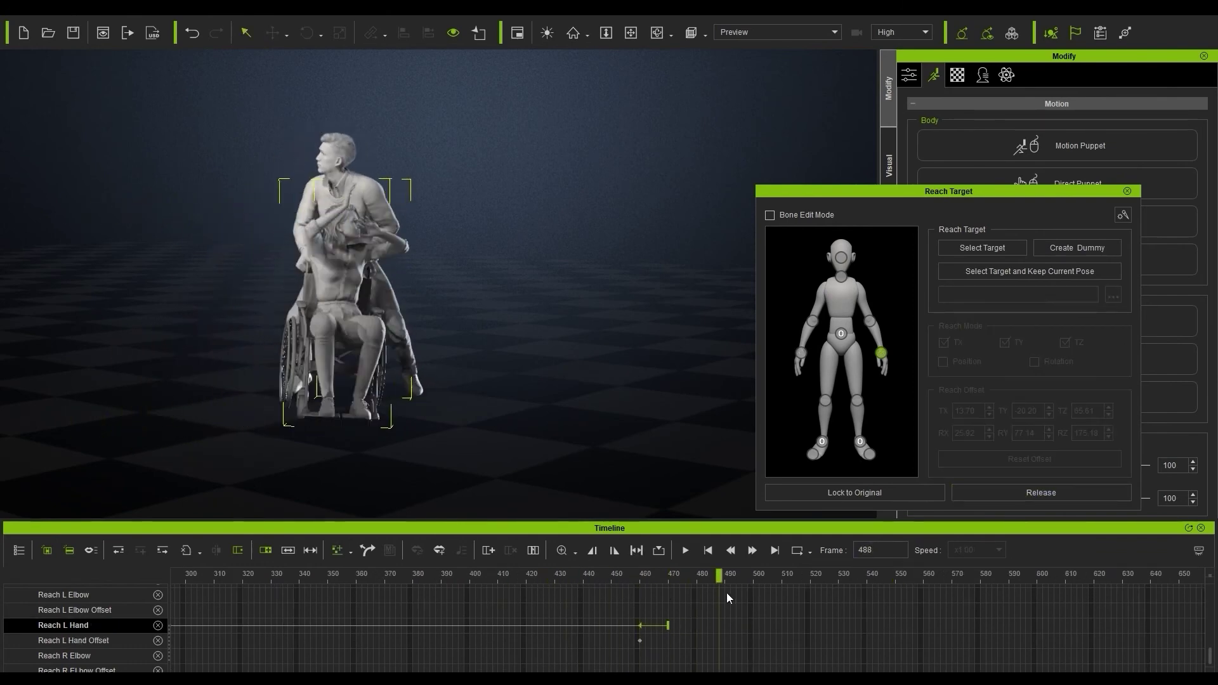